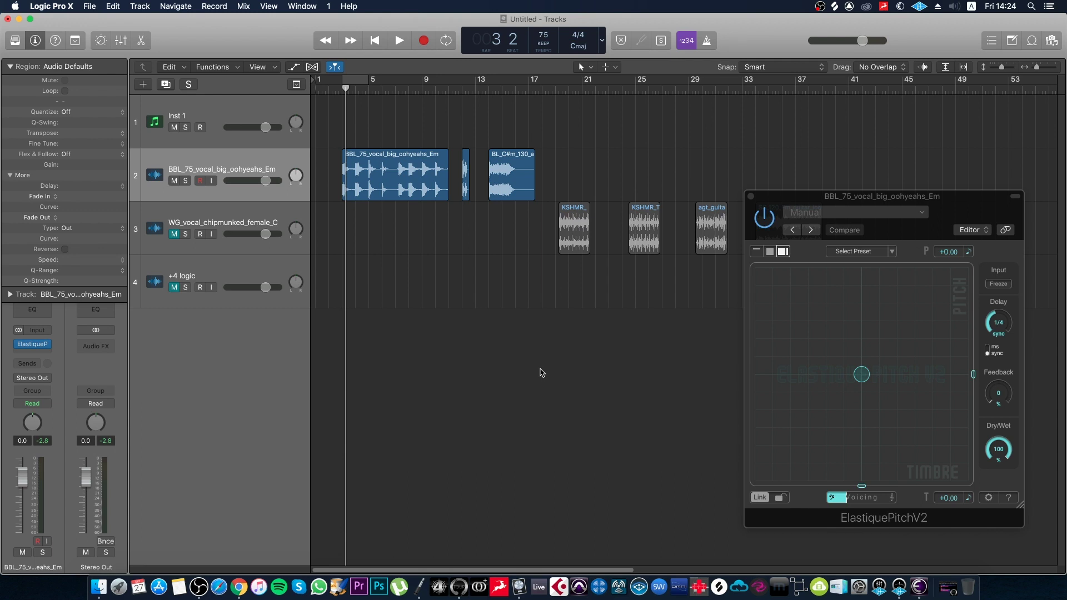
- Reposition the ElastiquePitchV2 window and compare its three view sizes, finishing in the full view with the delay controls
left_click_drag(945, 236, 934, 204)
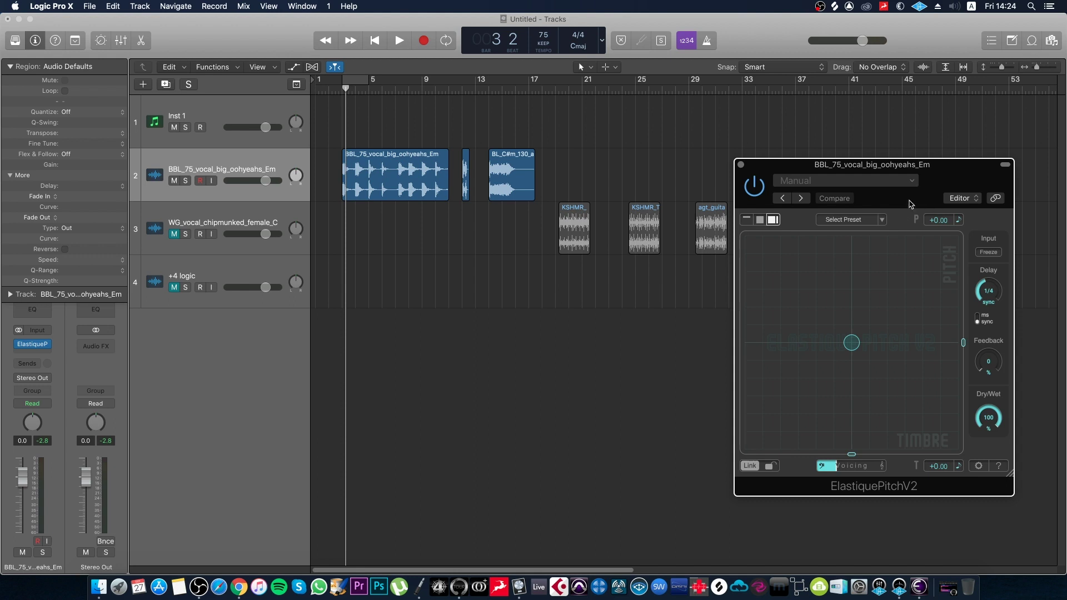
left_click_drag(910, 204, 891, 208)
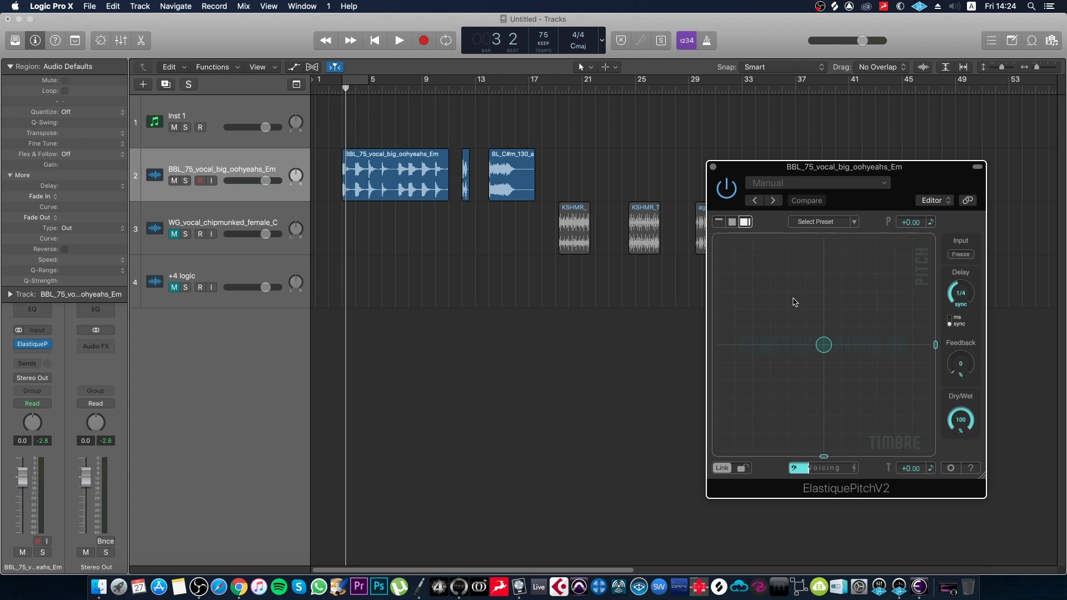
left_click(719, 221)
left_click(732, 222)
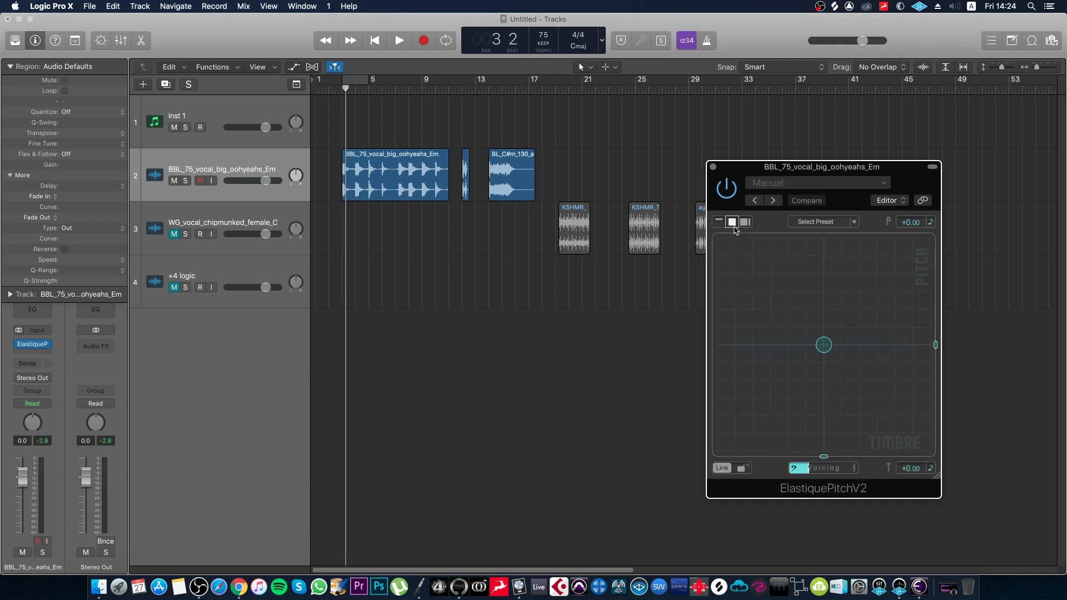
left_click(743, 223)
left_click(732, 222)
left_click(719, 221)
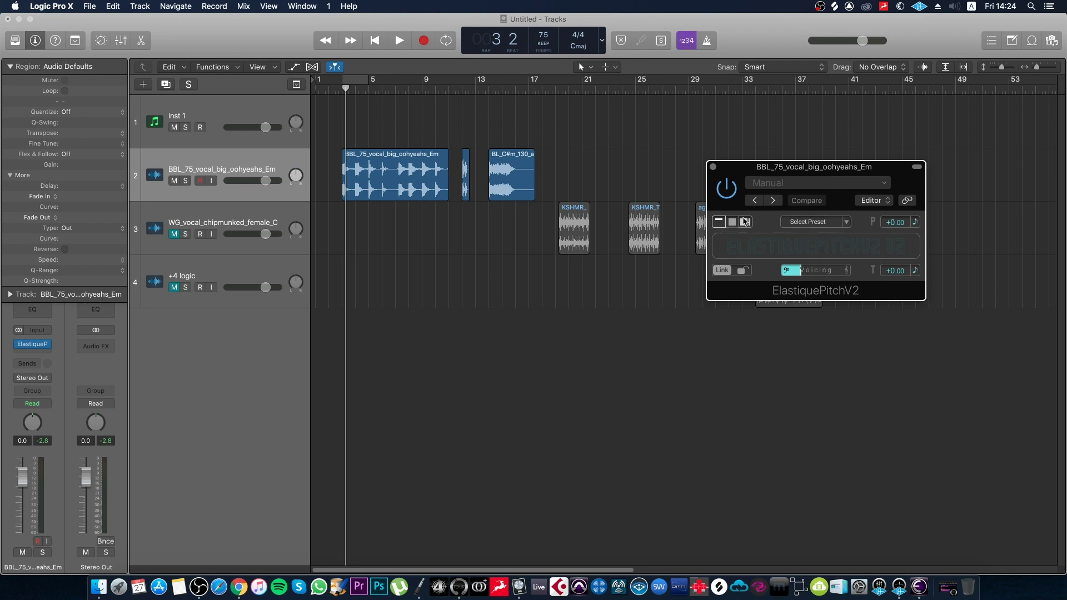
left_click(732, 222)
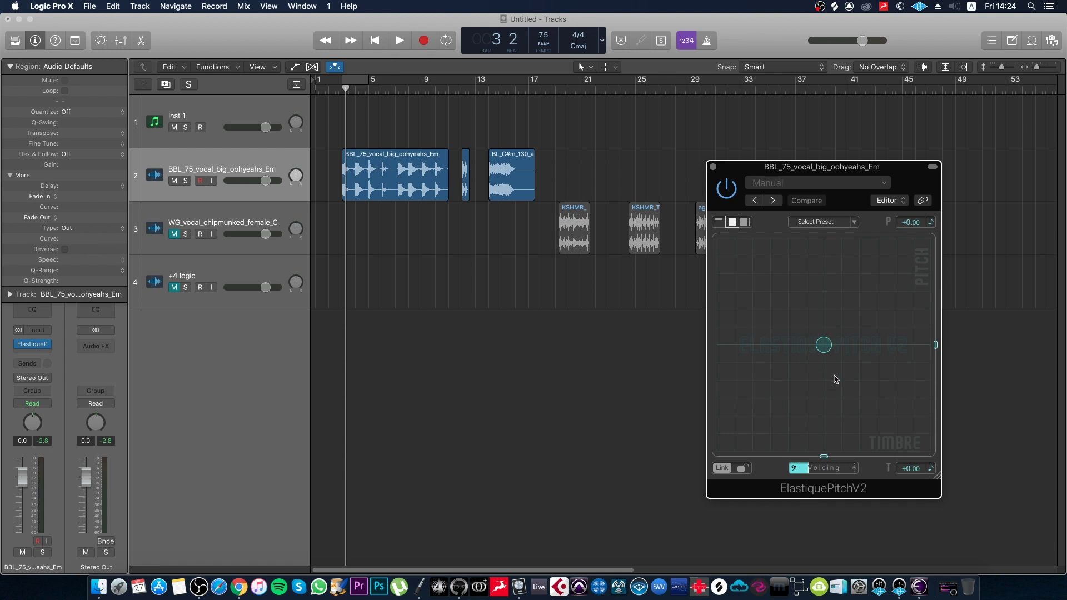
left_click(745, 222)
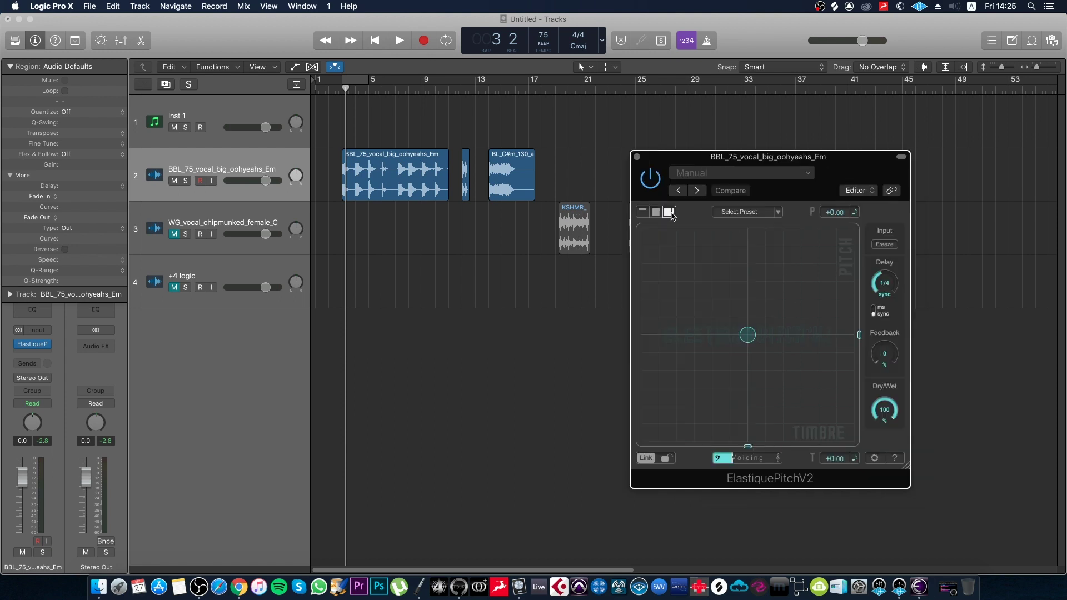
- Play the unprocessed vocal from bar 3 with the pitch plugin bypassed, lower the track volume to -1.7 dB, and re-enable the plugin
left_click(341, 89)
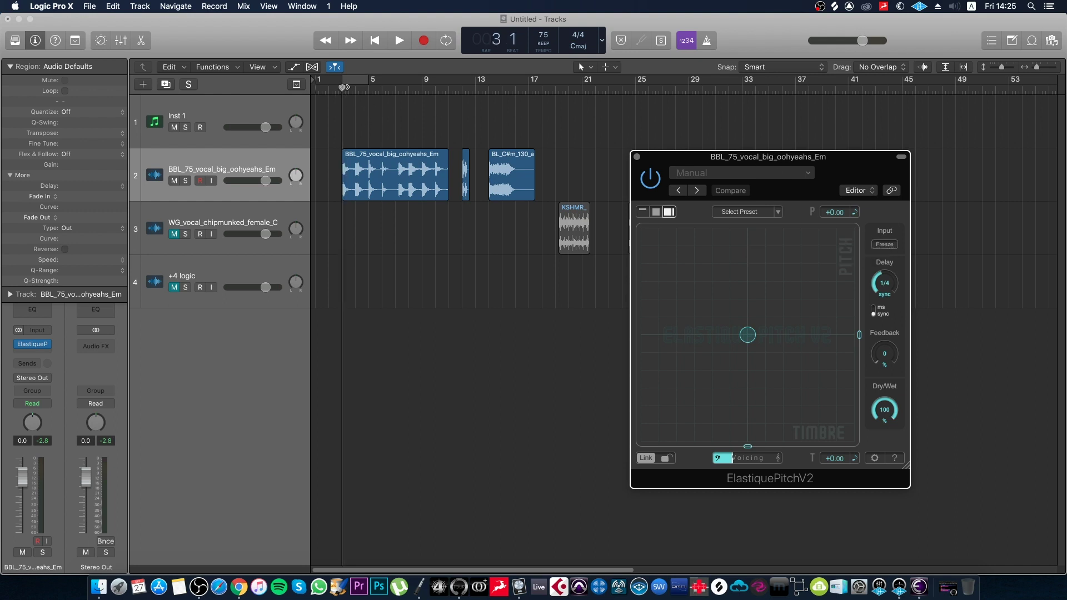
left_click(650, 184)
key("space")
key("super+Right")
key("super+Right")
key("super+Right")
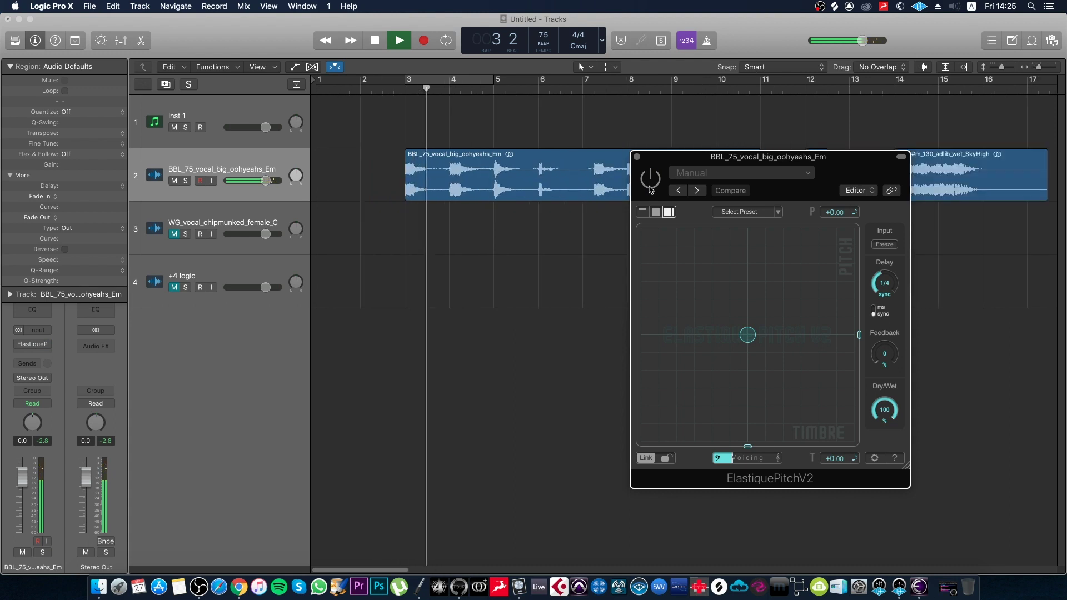
left_click_drag(266, 181, 262, 180)
left_click(688, 207)
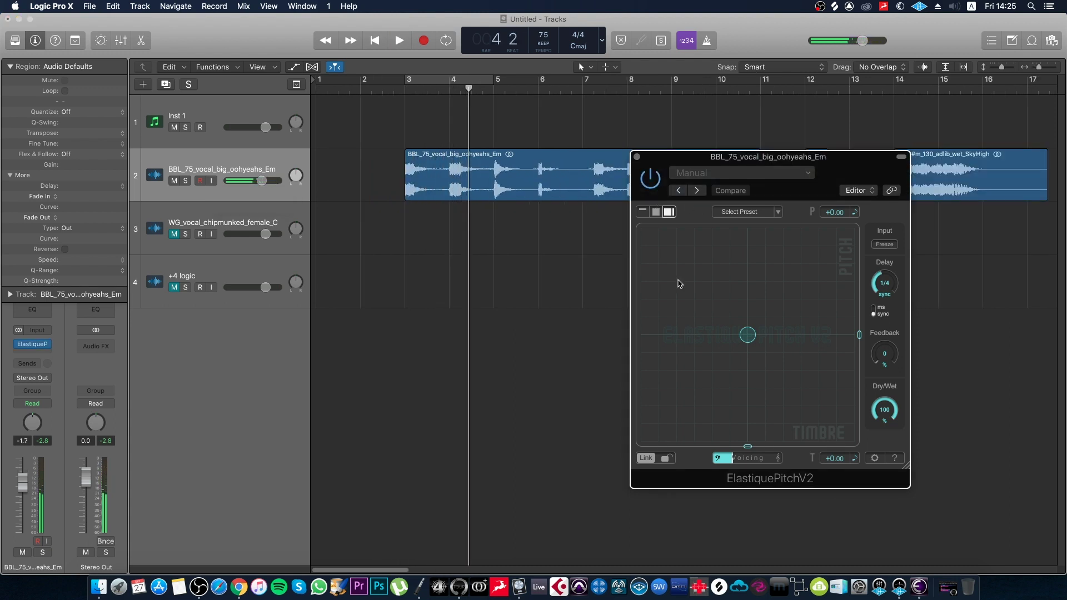
- Audition the vocal with the pitch lowered to -12.00 semitones on the pad, and return the puck close to the centre
left_click_drag(748, 334, 752, 515)
key("space")
key("space")
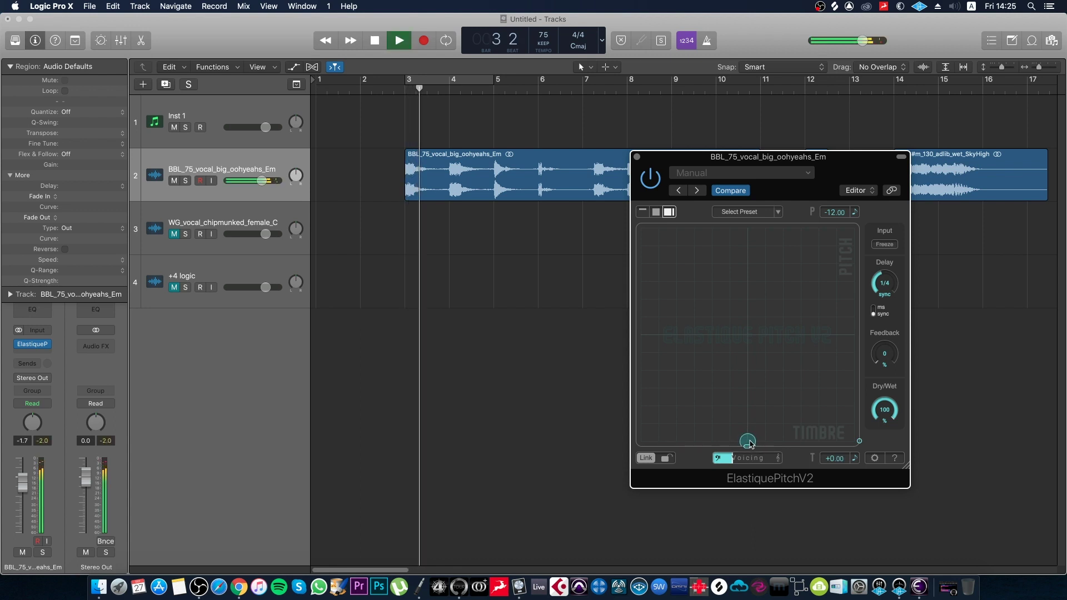
left_click_drag(752, 449, 746, 335)
key("space")
- Try moving the puck with pitch and timbre linked, and restore it to the centre with the link off
left_click(659, 459)
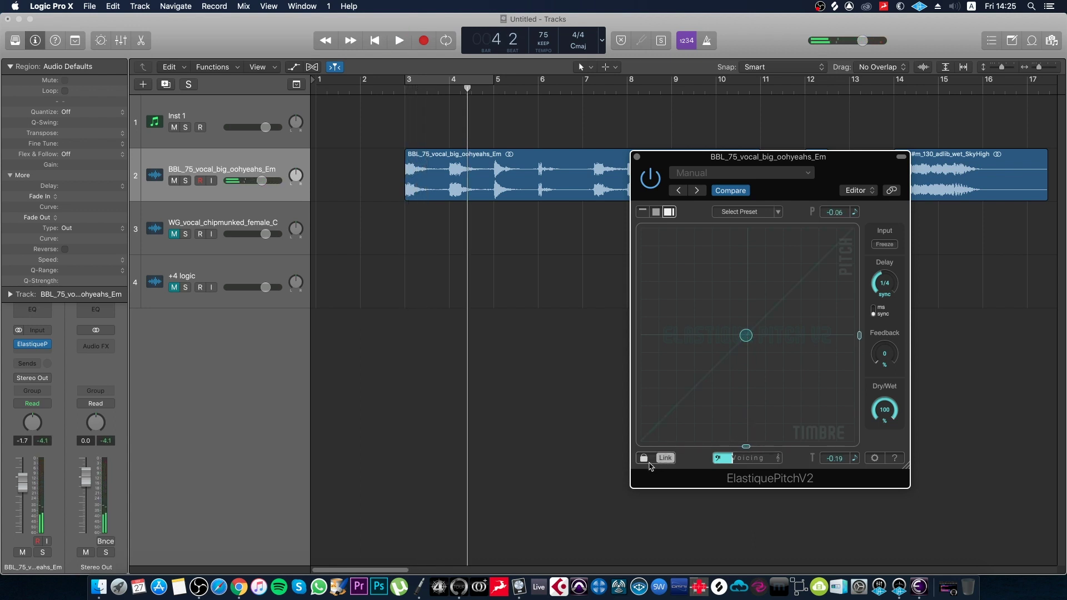
left_click_drag(741, 342, 745, 336)
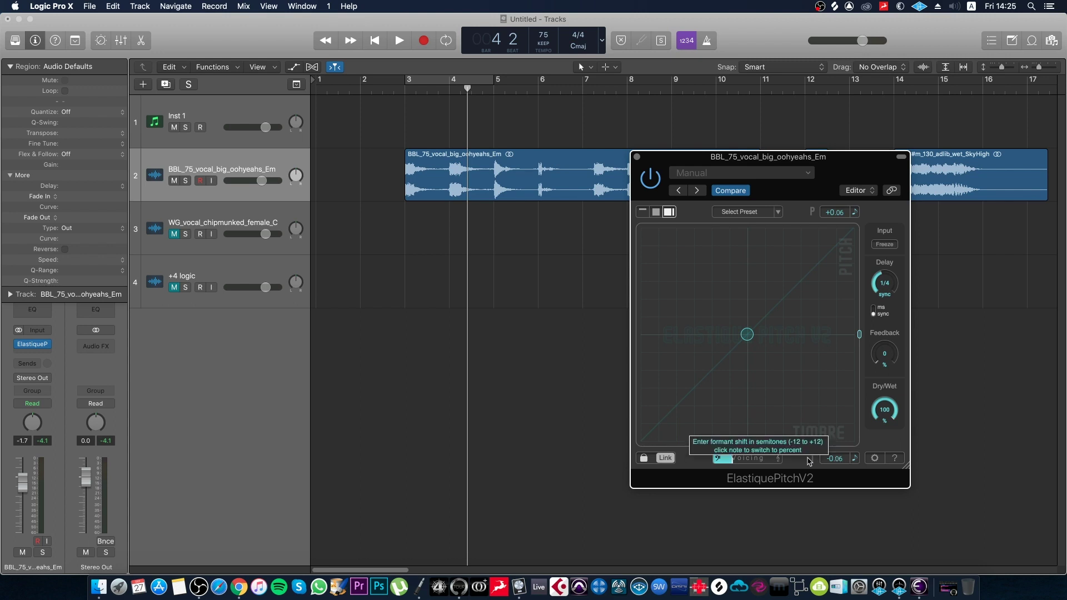
left_click_drag(747, 335, 746, 336)
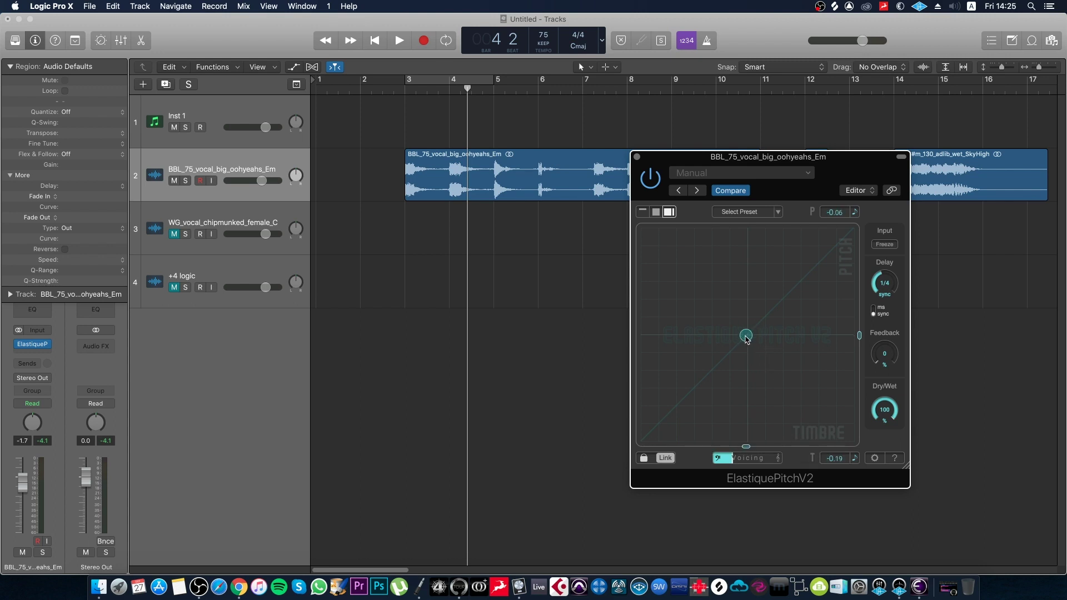
left_click(645, 459)
left_click_drag(750, 337, 751, 336)
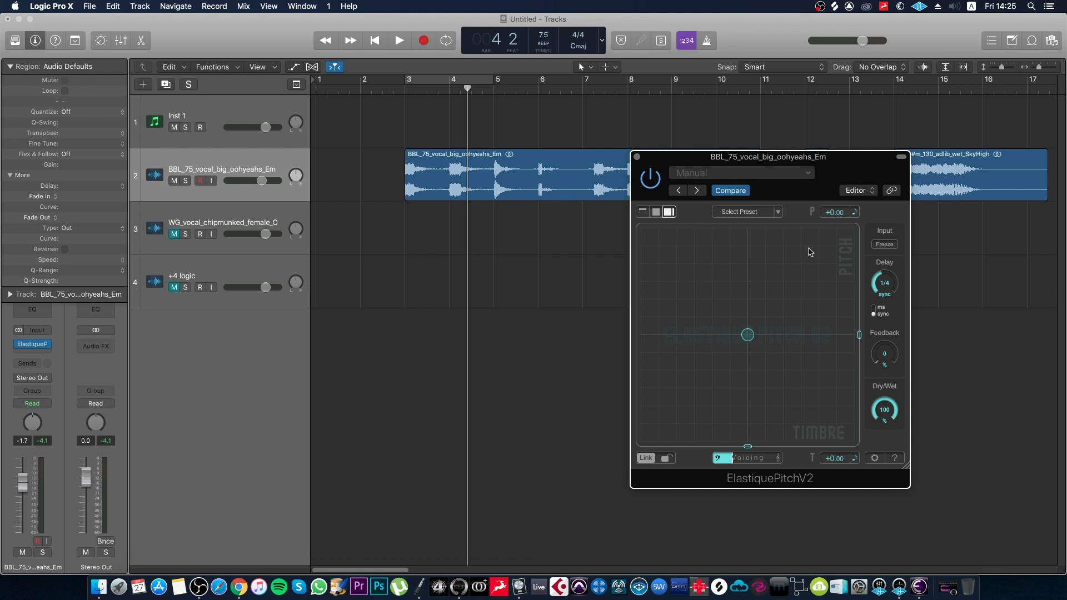
- Enter a pitch shift of -3 semitones as a numeric value and reset the pitch to 0
double_click(837, 213)
key("Return")
double_click(834, 215)
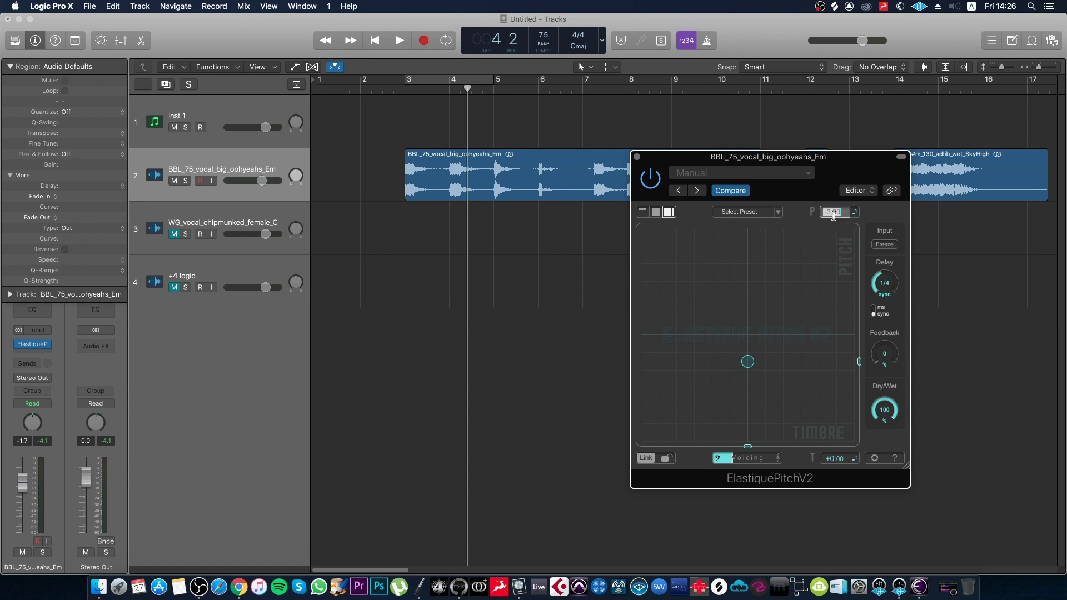
type("0")
key("Return")
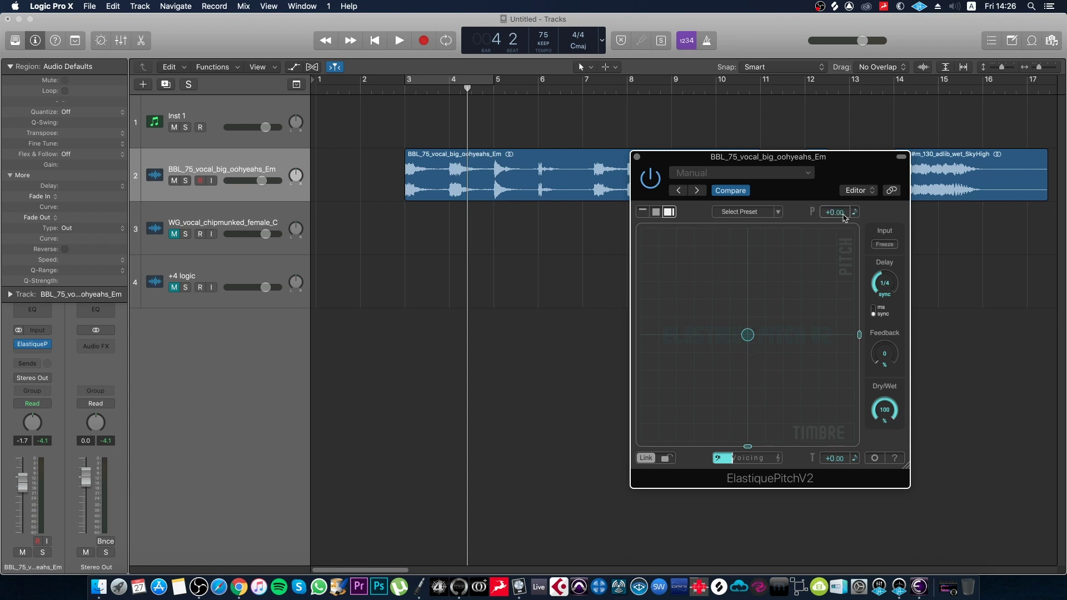
- Set the timbre shift to -3 semitones, play the vocal, and move the plugin window clear of the regions
double_click(837, 459)
type("-3")
key("Return")
key("space")
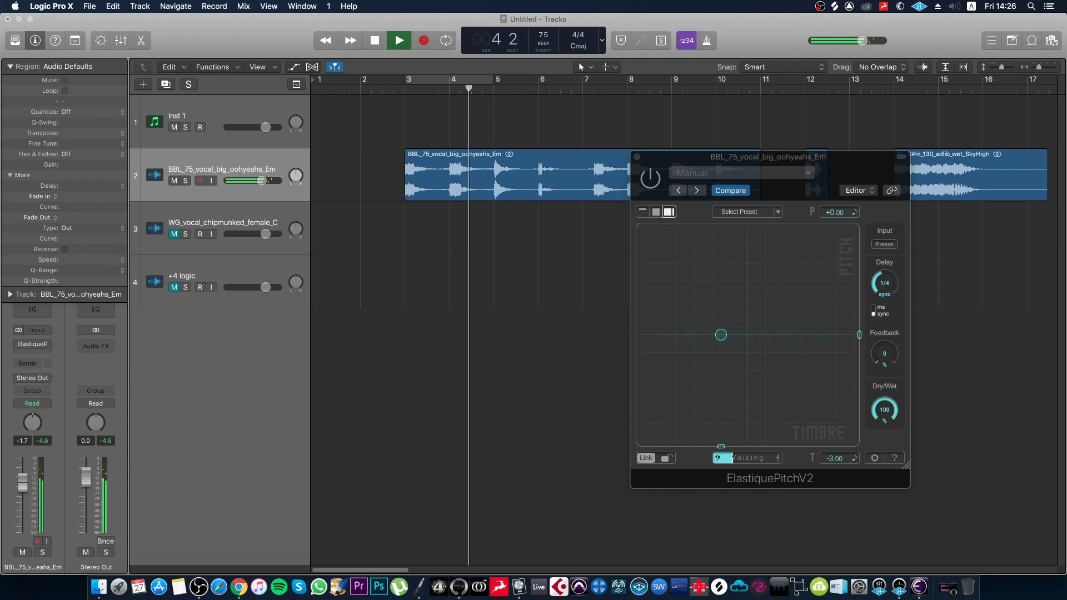
left_click_drag(853, 178, 822, 159)
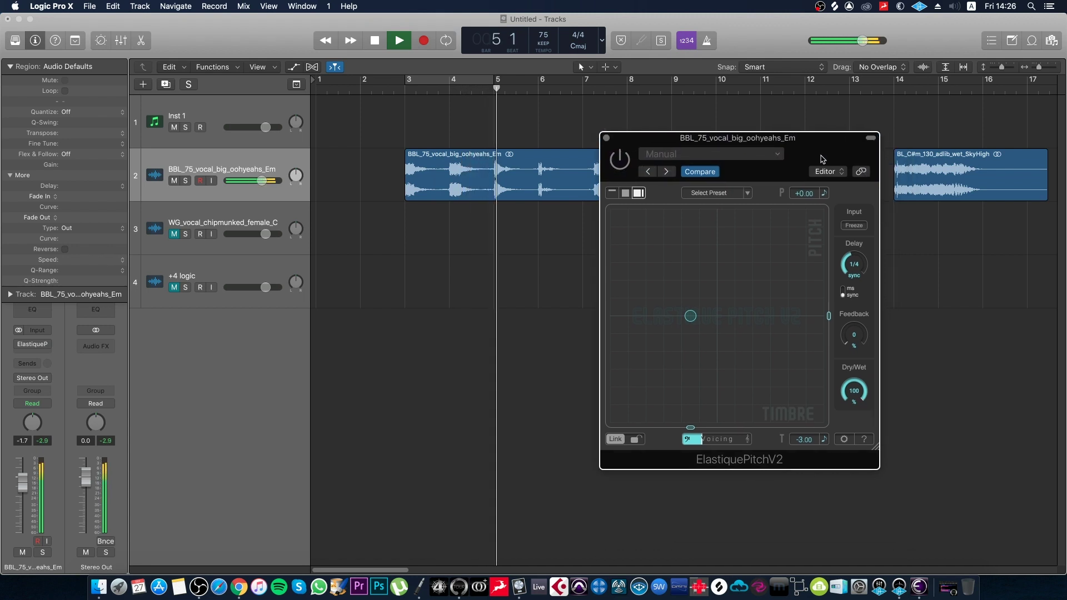
key("space")
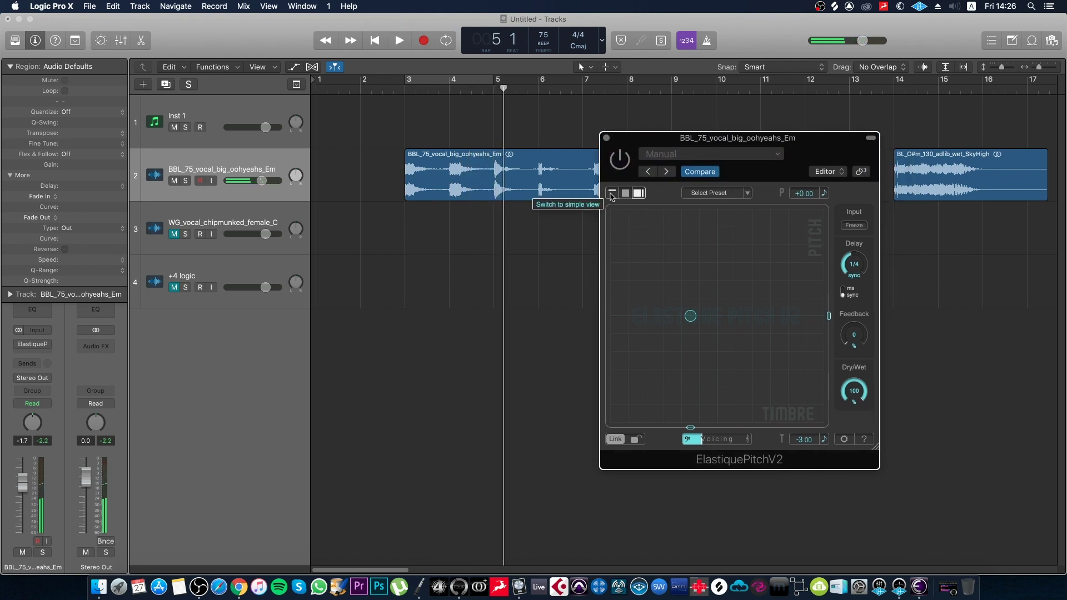
- Look at the plugin's simple view, return to the full view, and try the input Freeze during playback from bar 3
left_click(612, 196)
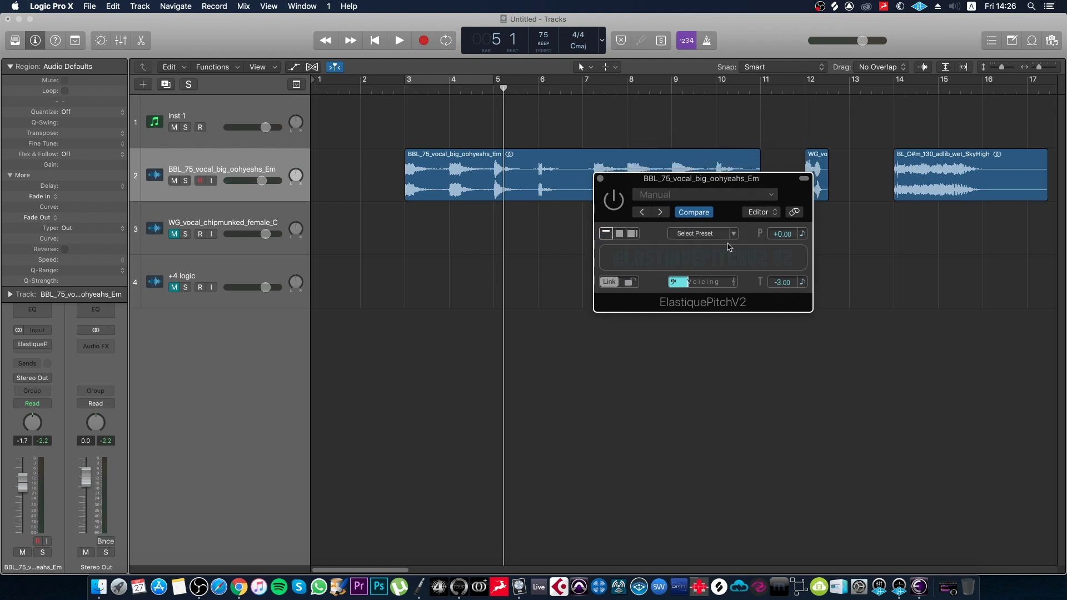
left_click(632, 233)
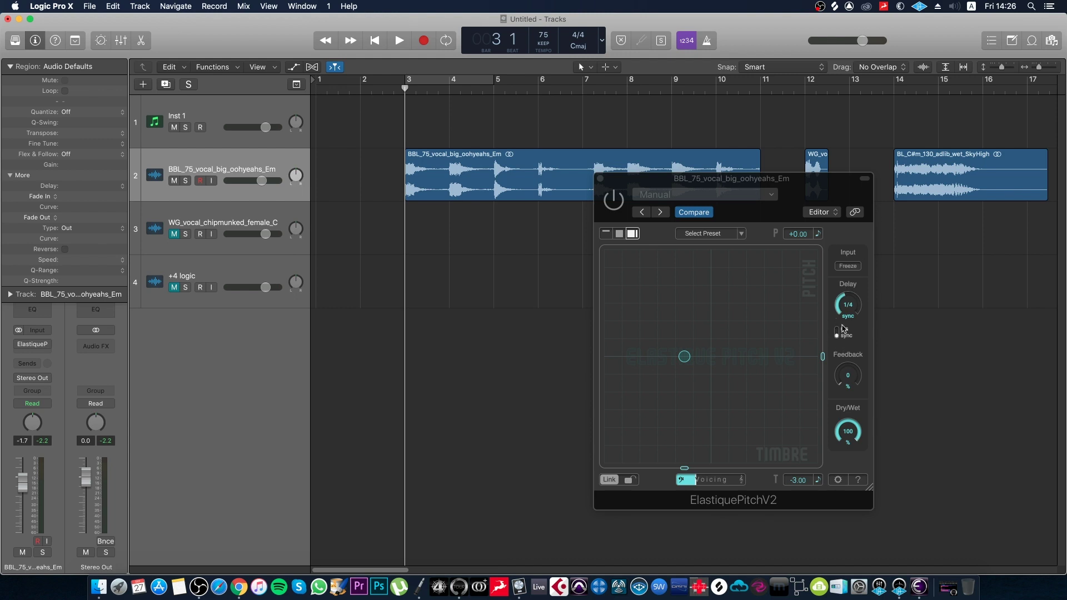
key("space")
left_click(847, 267)
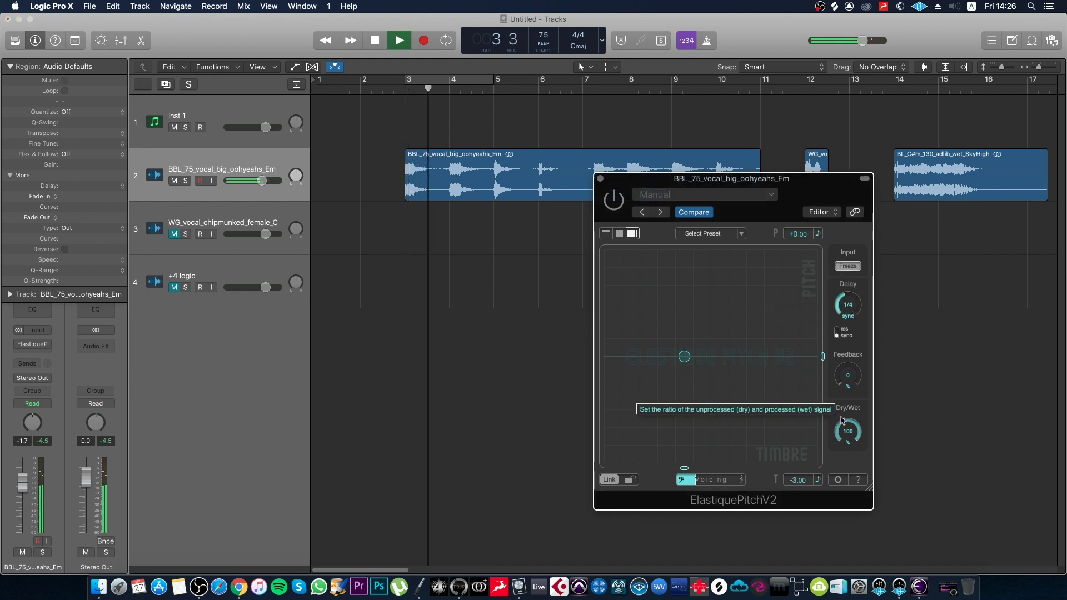
key("space")
left_click(715, 87)
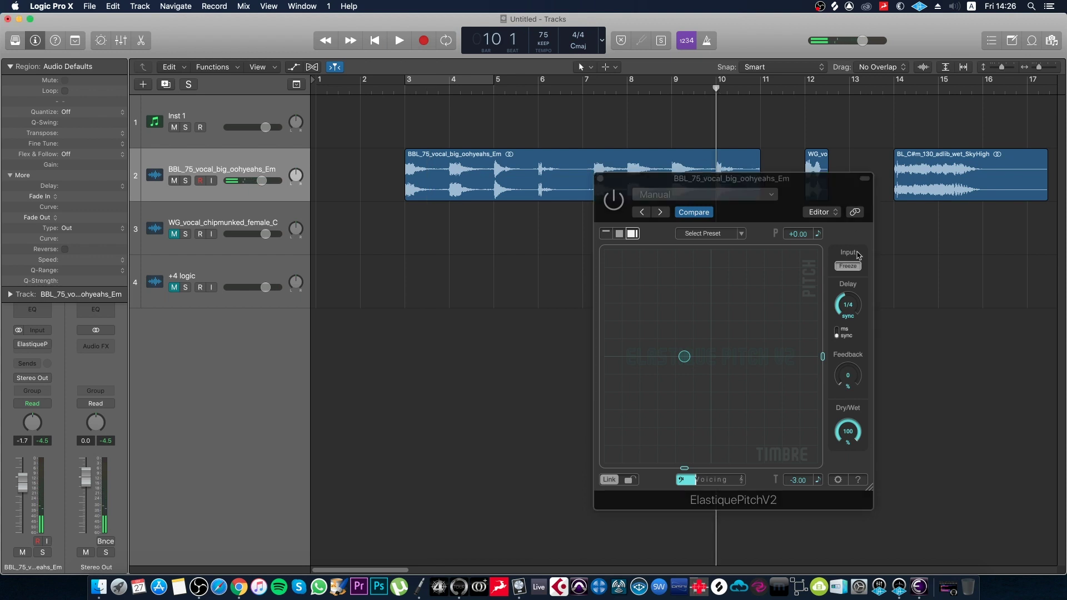
- Set the delay to 1/8. and play the vocal from bar 3 while switching the input Freeze on and off
left_click_drag(848, 305, 848, 318)
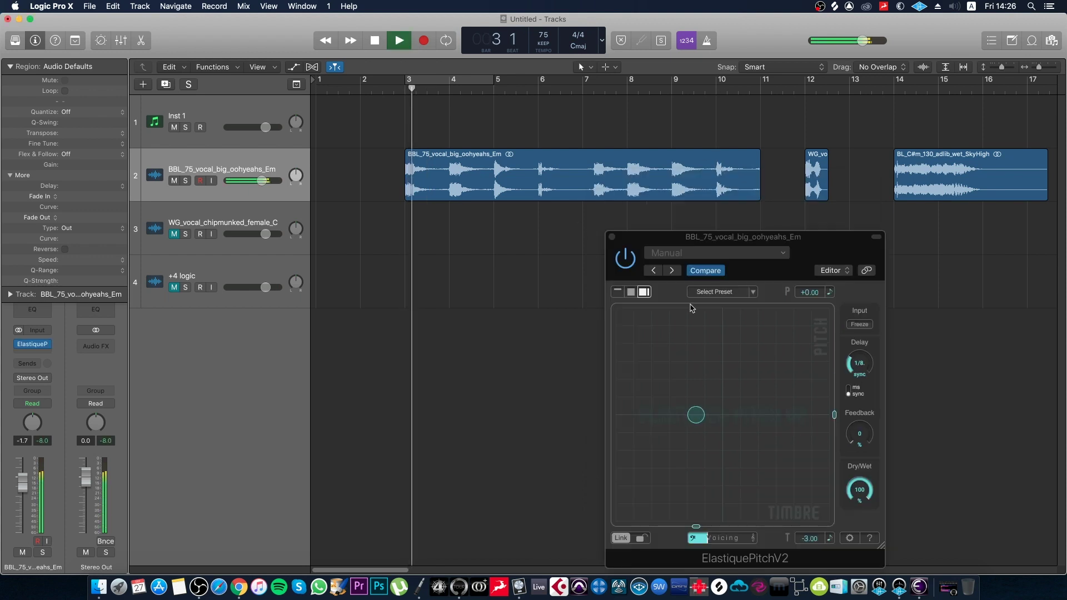
left_click(857, 326)
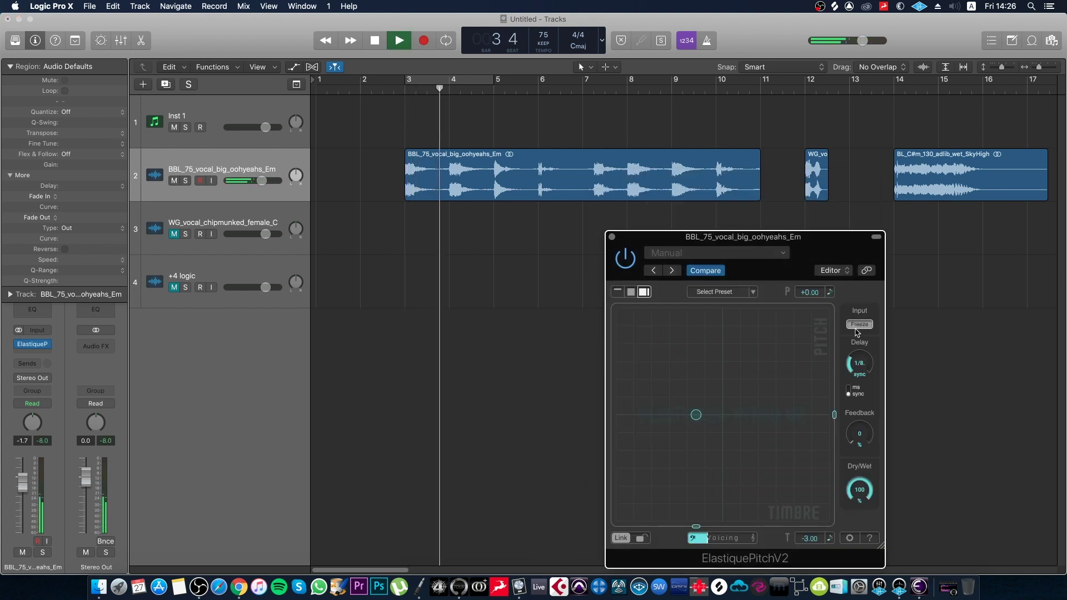
key("space")
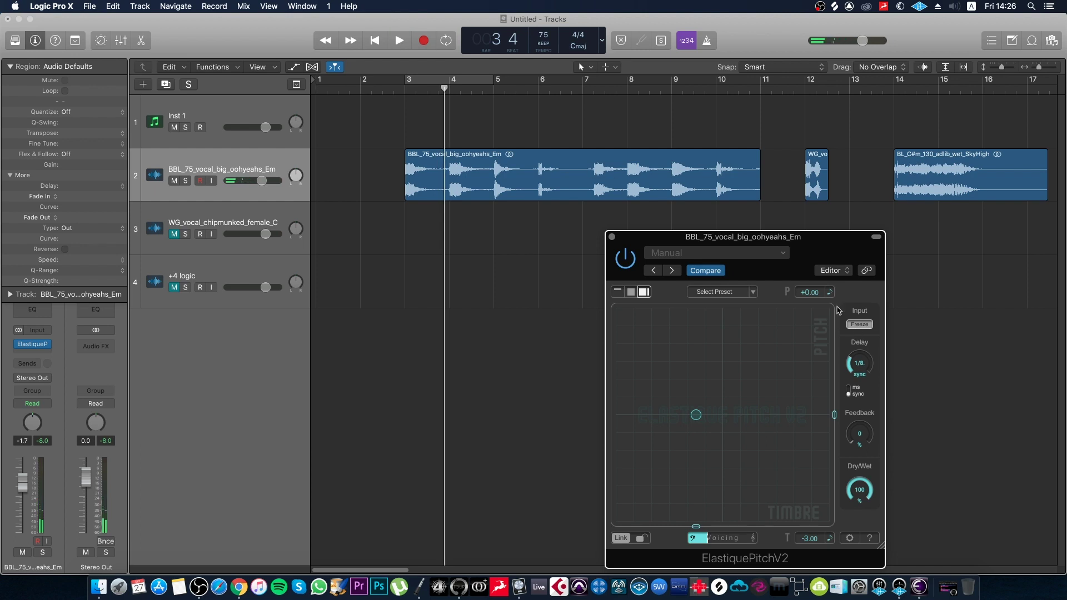
key("space")
left_click(861, 327)
- Adjust the delay to 1/8., feedback to 63% and dry/wet to 48% while auditioning the vocal
left_click_drag(852, 359, 857, 375)
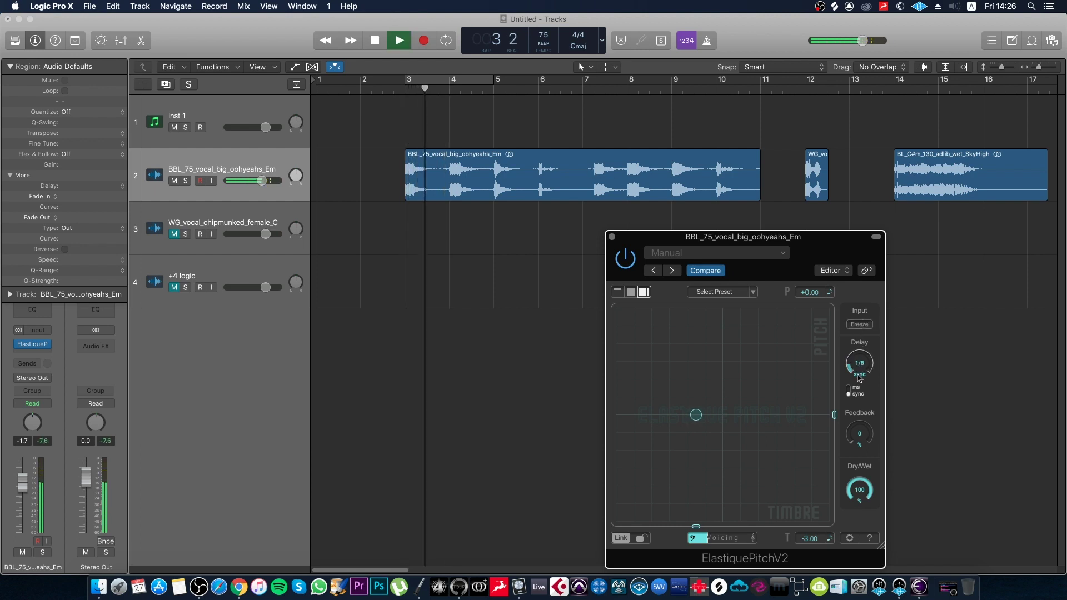
left_click_drag(860, 489, 854, 512)
key("space")
key("space")
left_click_drag(860, 364, 864, 354)
left_click_drag(868, 428, 886, 382)
key("space")
key("space")
mouse_move(866, 495)
left_mouse_down()
mouse_move(874, 456)
mouse_move(866, 493)
left_mouse_up()
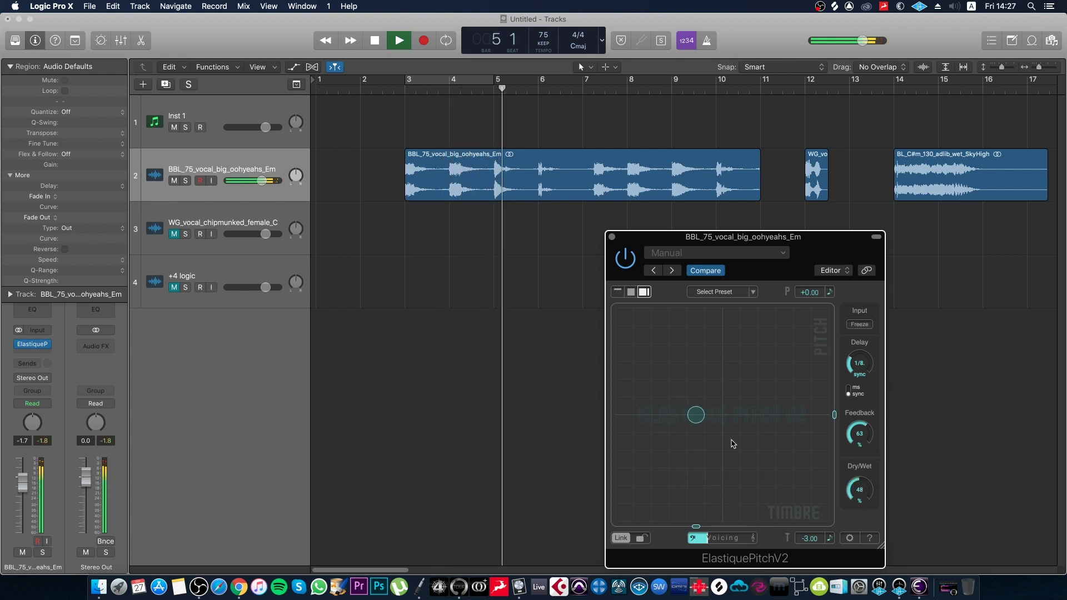
- Compare the delayed vocal with the dry signal by bypassing the plugin during playback, and enable it again
left_click(629, 260)
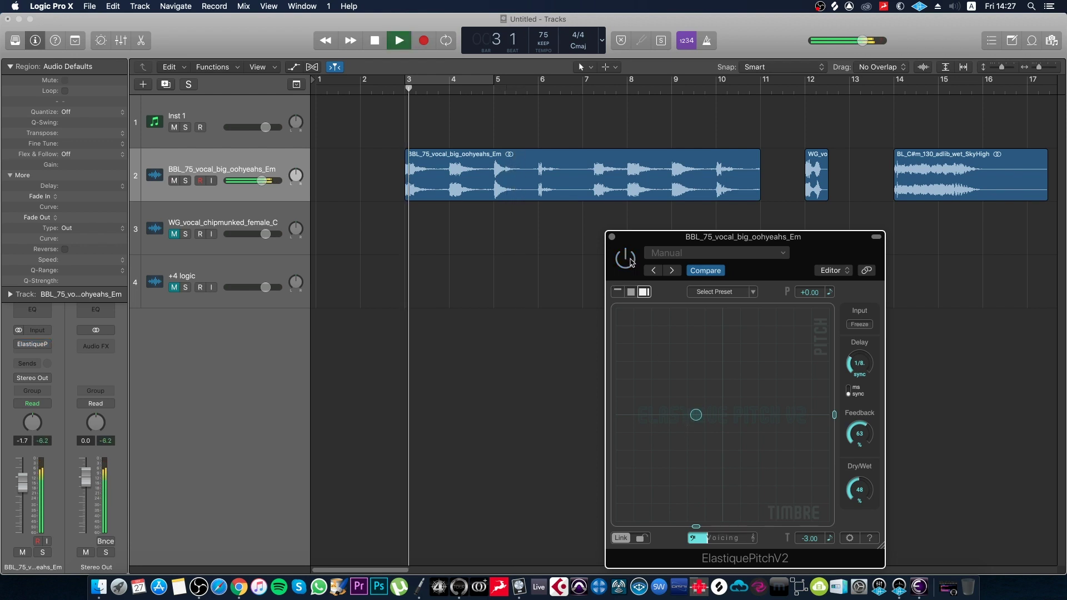
key("space")
left_click(629, 260)
- Reset the puck to the centre of the pad and link pitch with timbre
left_click_drag(744, 237, 568, 225)
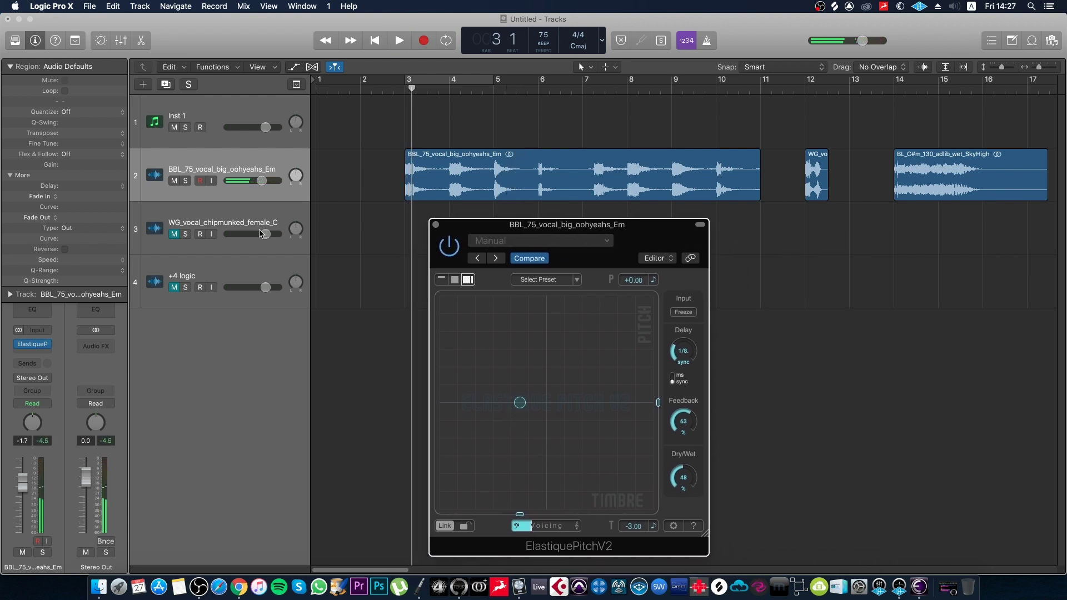
double_click(522, 404)
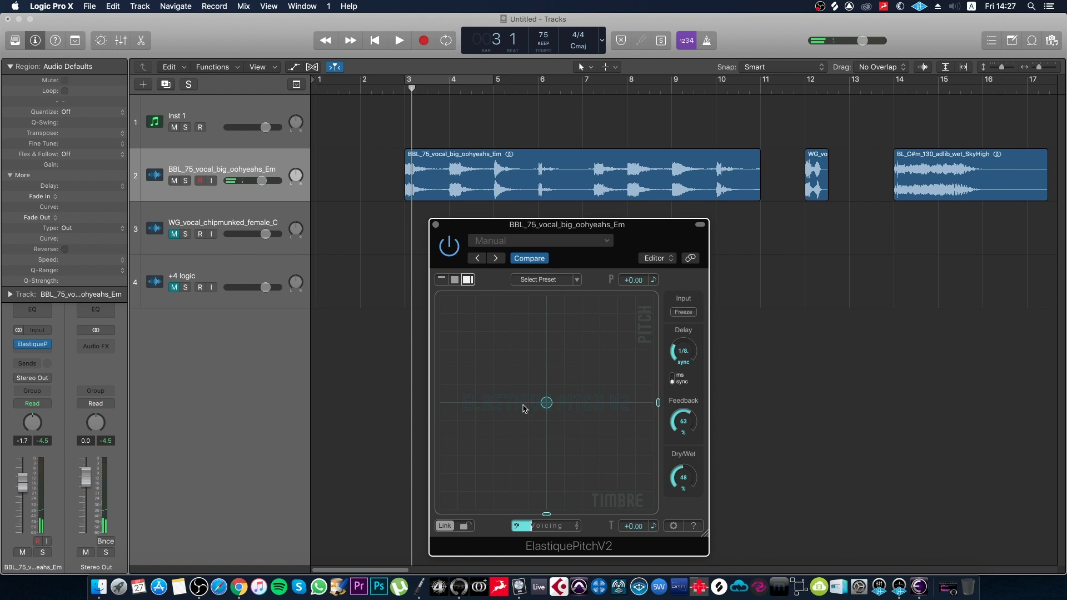
left_click(466, 527)
- Set dry/wet to 100% and feedback to 0%, and audition the short WG vocal region at bar 12
left_click(805, 89)
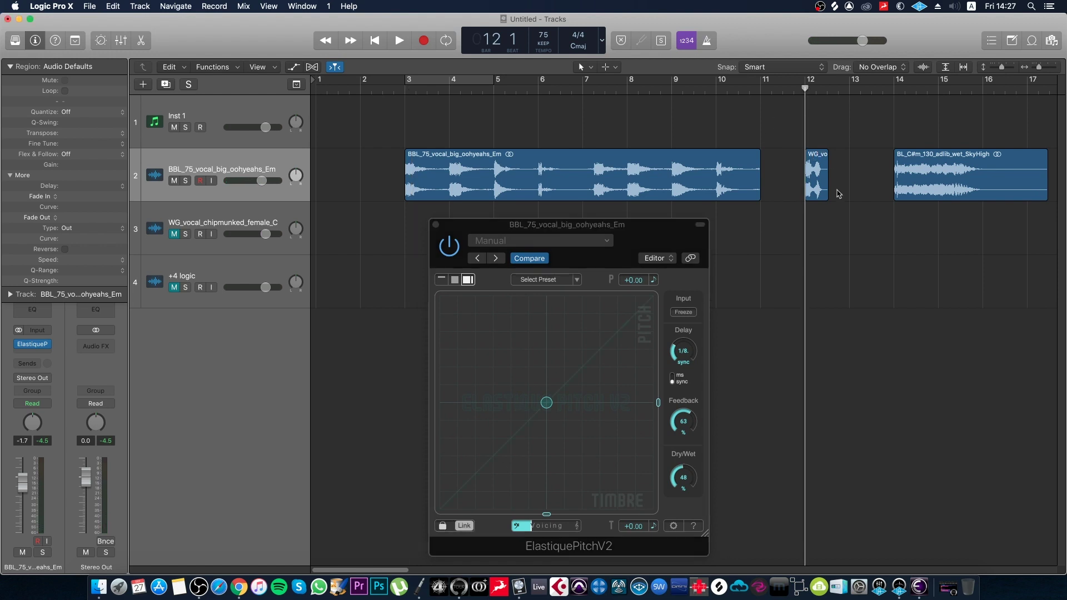
left_click(816, 183)
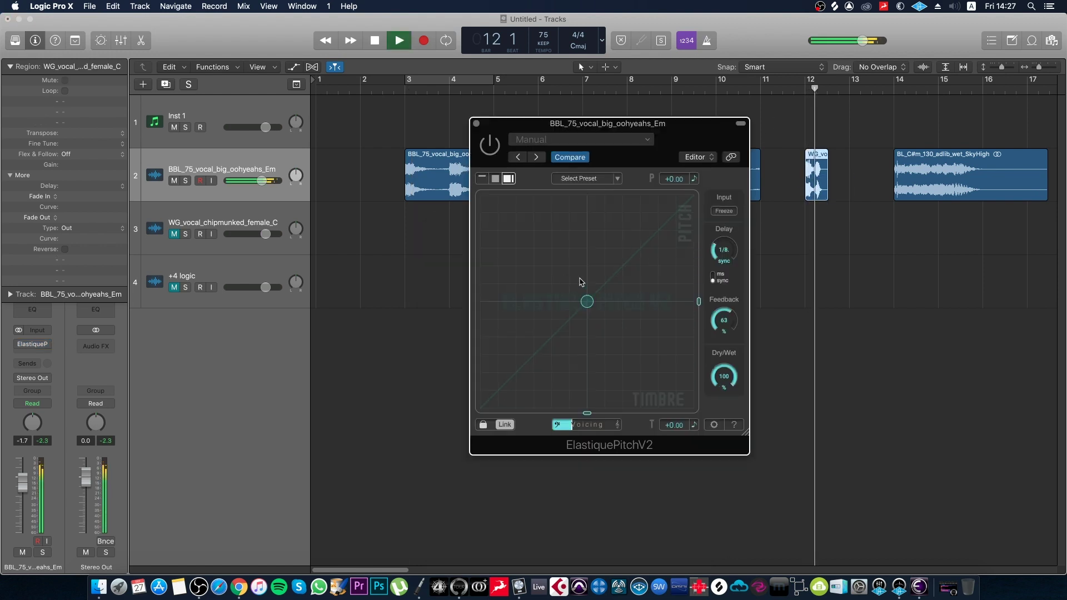
key("space")
key("space")
key("space")
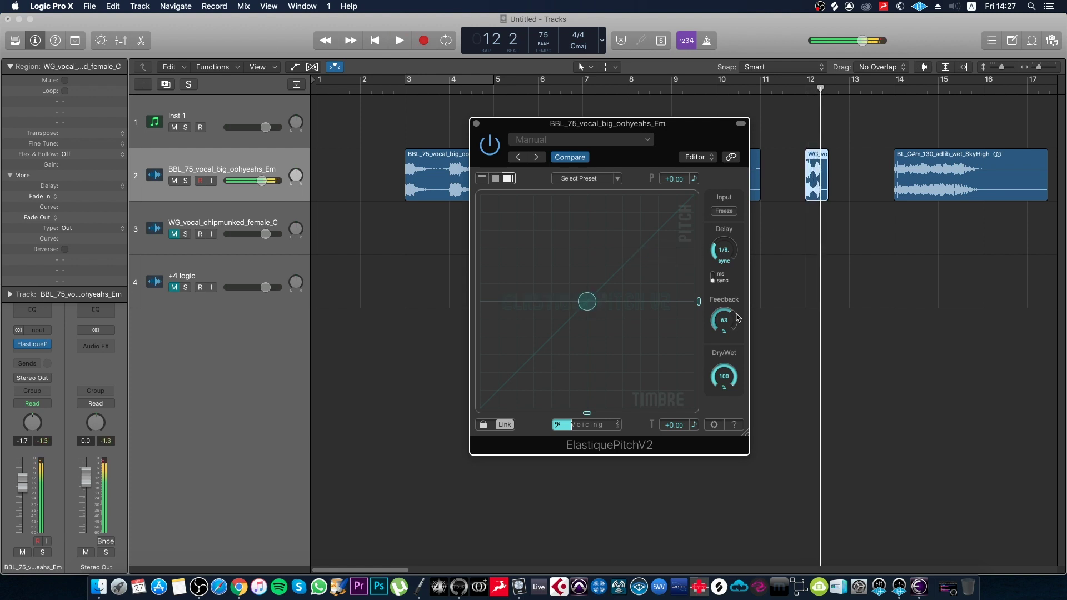
left_click(804, 89)
- Lower the linked pitch and timbre to -12 and audition the short WG vocal region at bar 12
key("space")
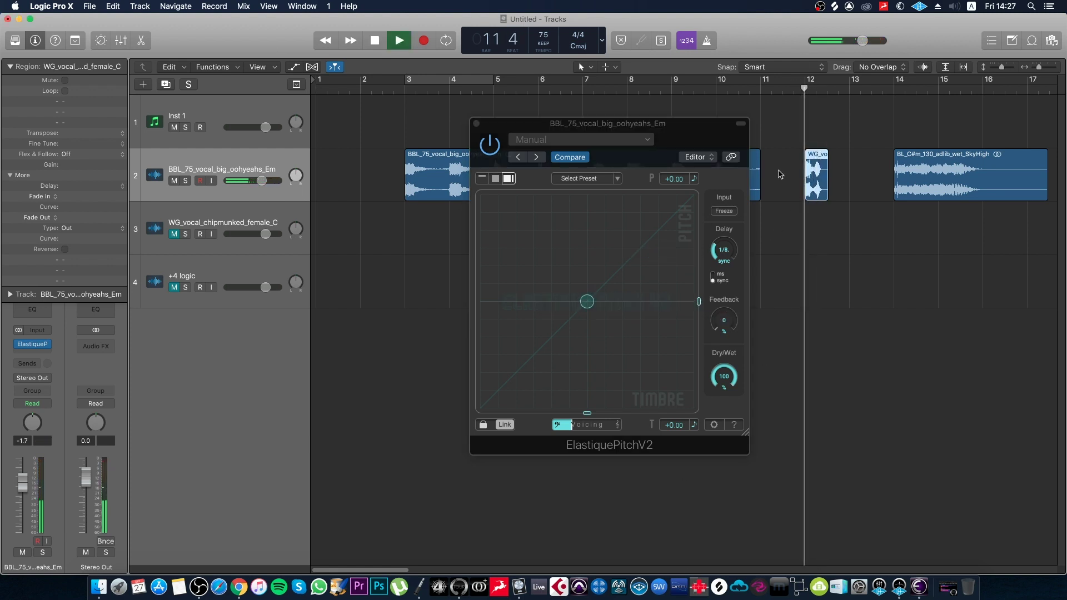
left_click_drag(594, 304, 428, 464)
key("space")
key("space")
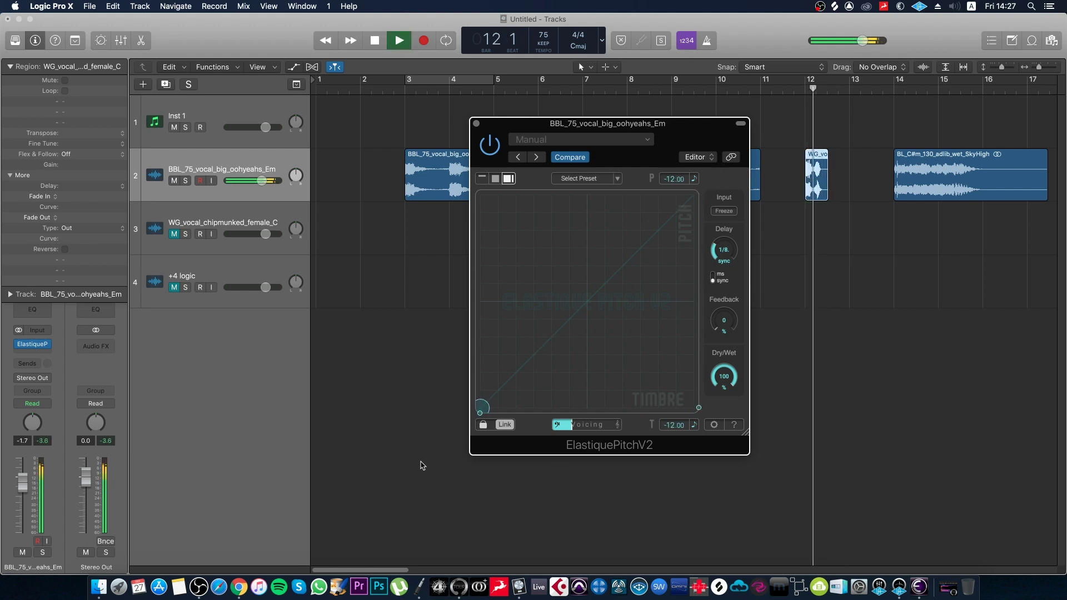
- Audition the adlib vocal region from bar 14 while raising the linked pitch and timbre from -12 to about +0.38
left_click(895, 86)
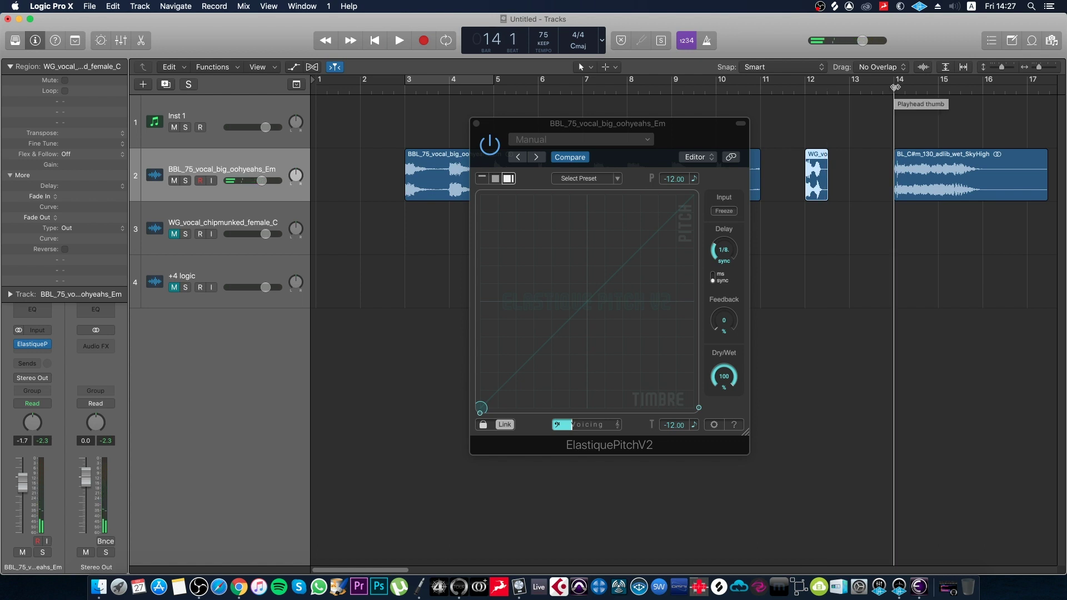
key("space")
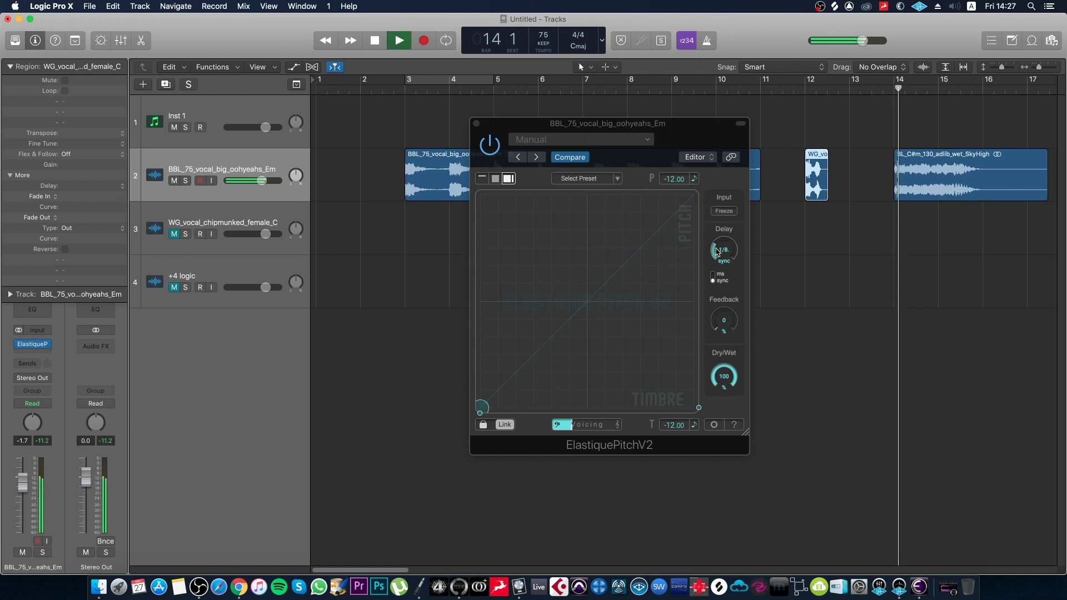
left_click(482, 413)
left_click_drag(481, 412, 561, 326)
key("space")
left_click(586, 301)
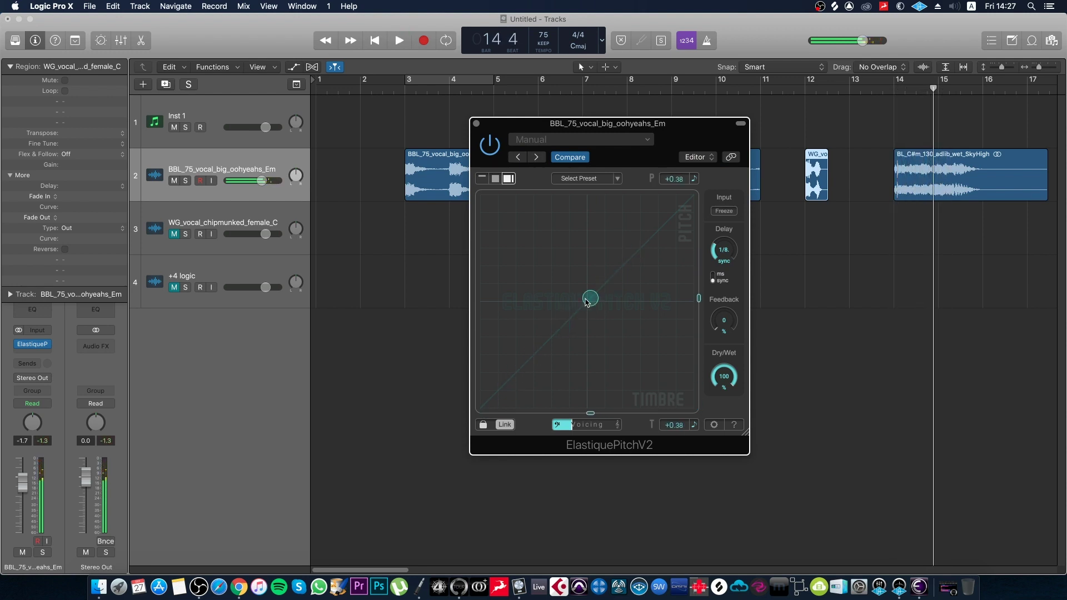
- Reset the linked pitch and timbre to 0 and switch the plugin to its most compact view
left_click(482, 178)
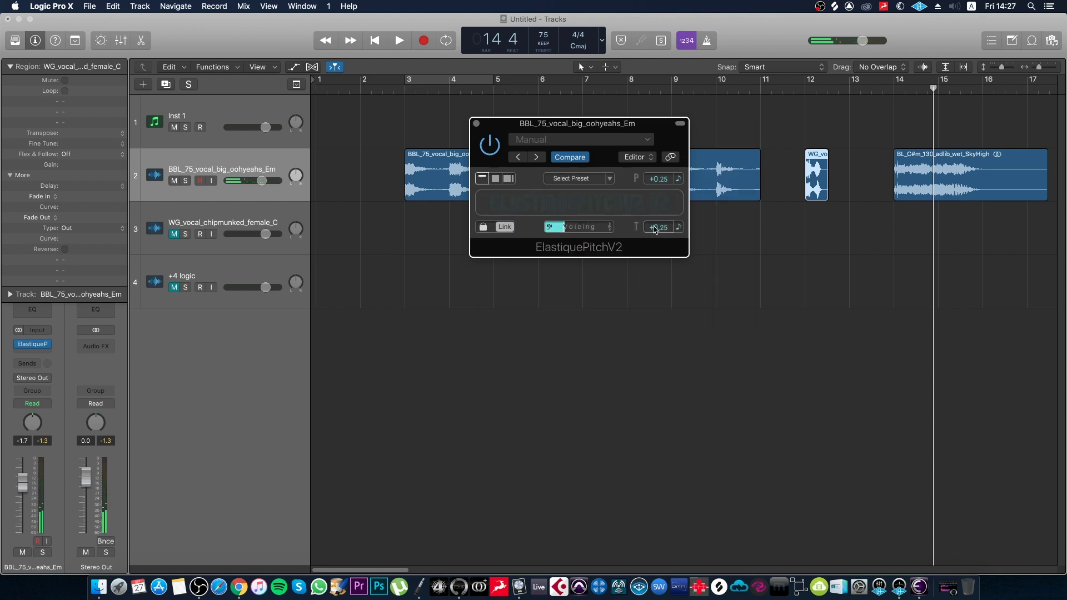
left_click_drag(654, 230, 654, 227)
left_click(508, 178)
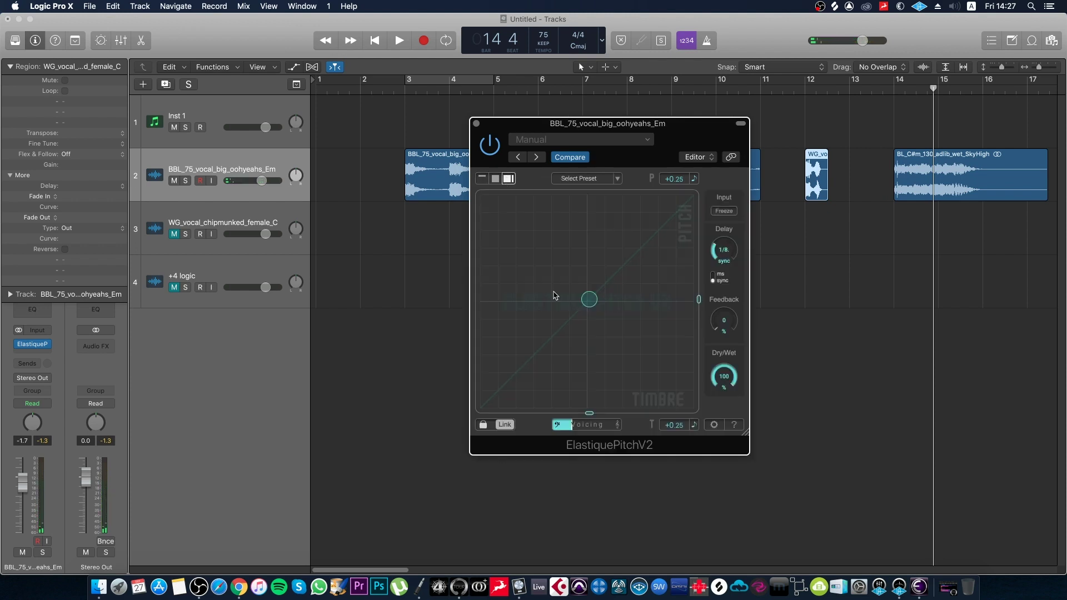
double_click(589, 301)
left_click(481, 178)
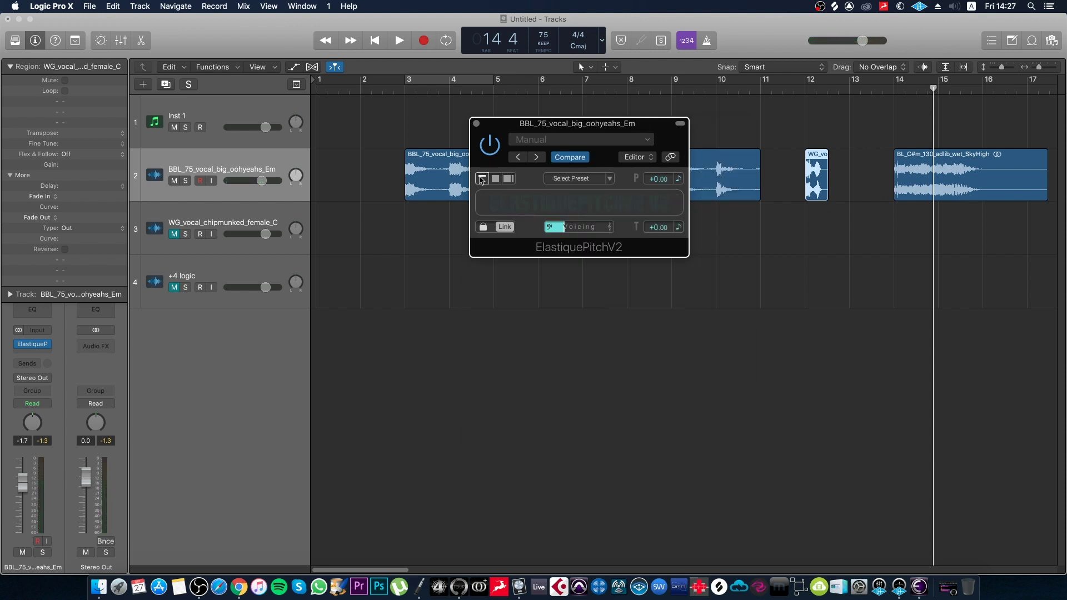
- Unlink timbre from pitch, set the timbre to -3 and start playback of the adlib region
left_click(492, 229)
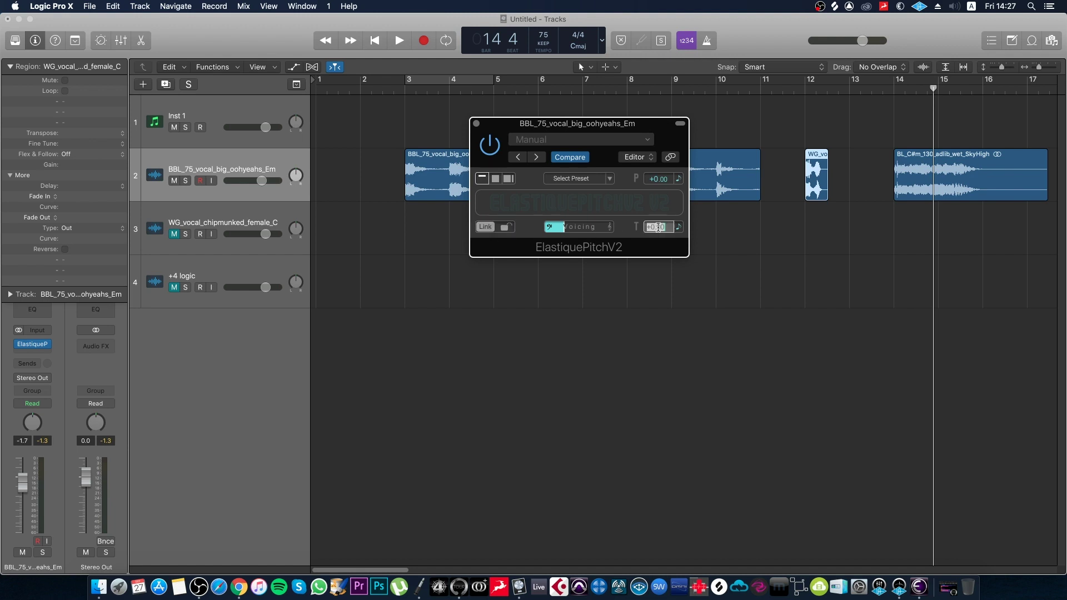
type("-3")
key("Return")
key("space")
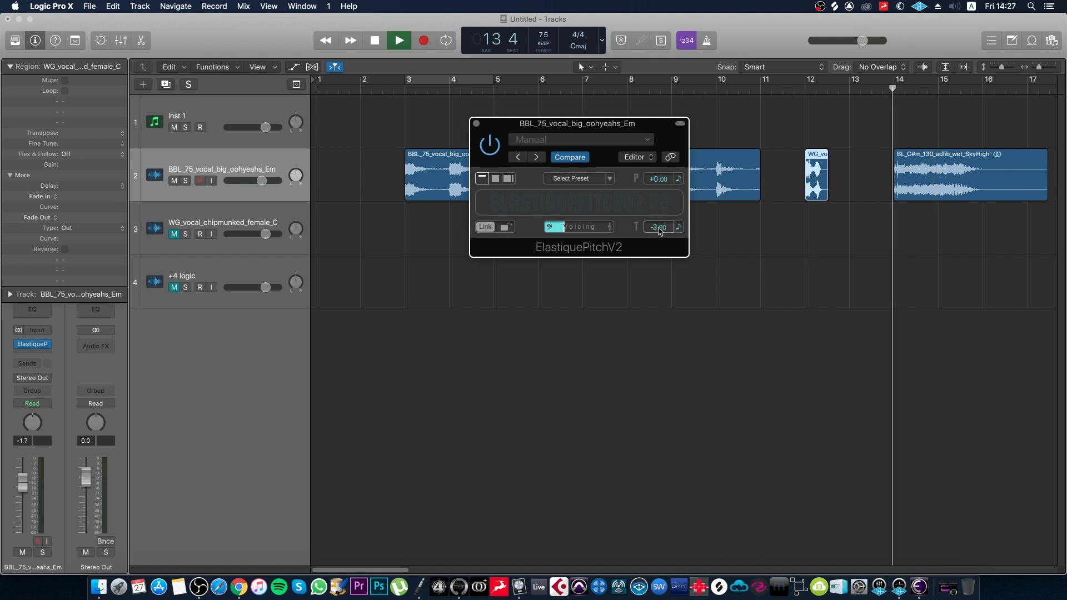
- Set the timbre to -4 while the adlib region plays
left_click(658, 228)
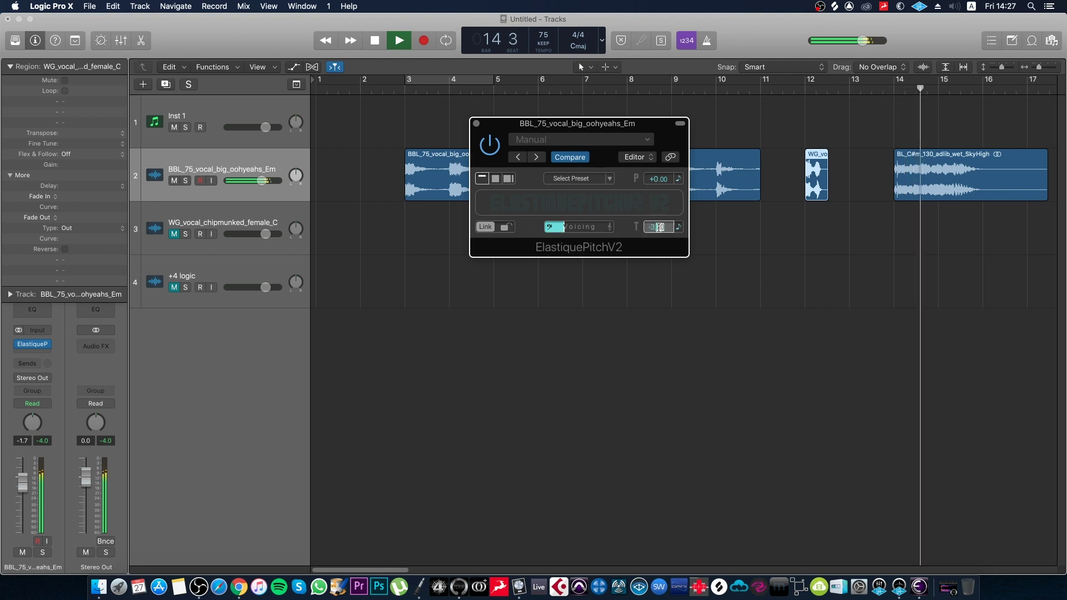
type("-4")
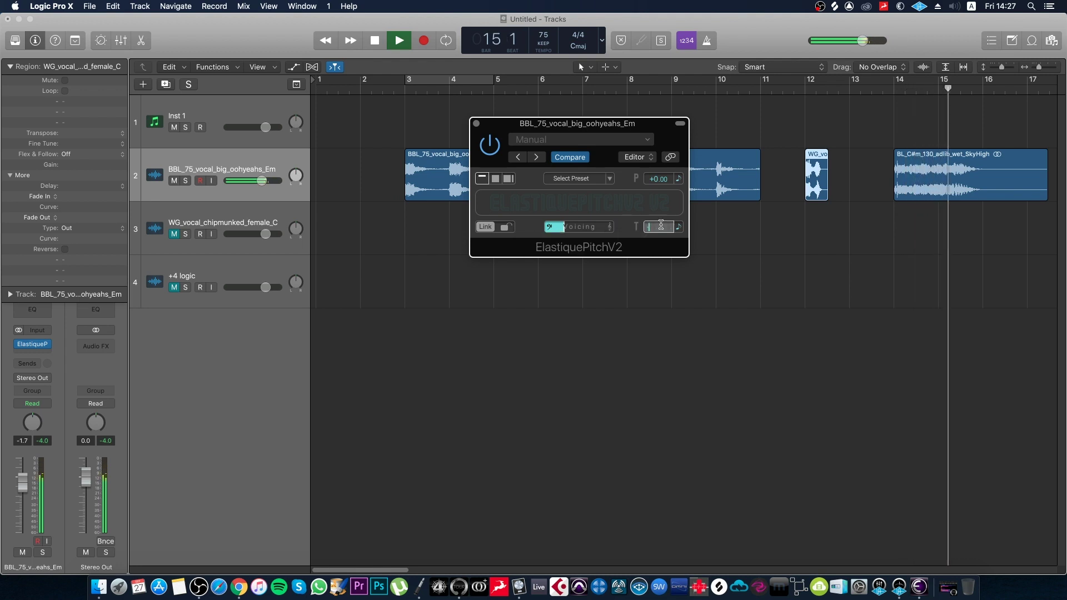
key("Return")
- Replay the adlib region from bar 14 while sweeping the voicing amount, and bring it down to its minimum
key("space")
key("space")
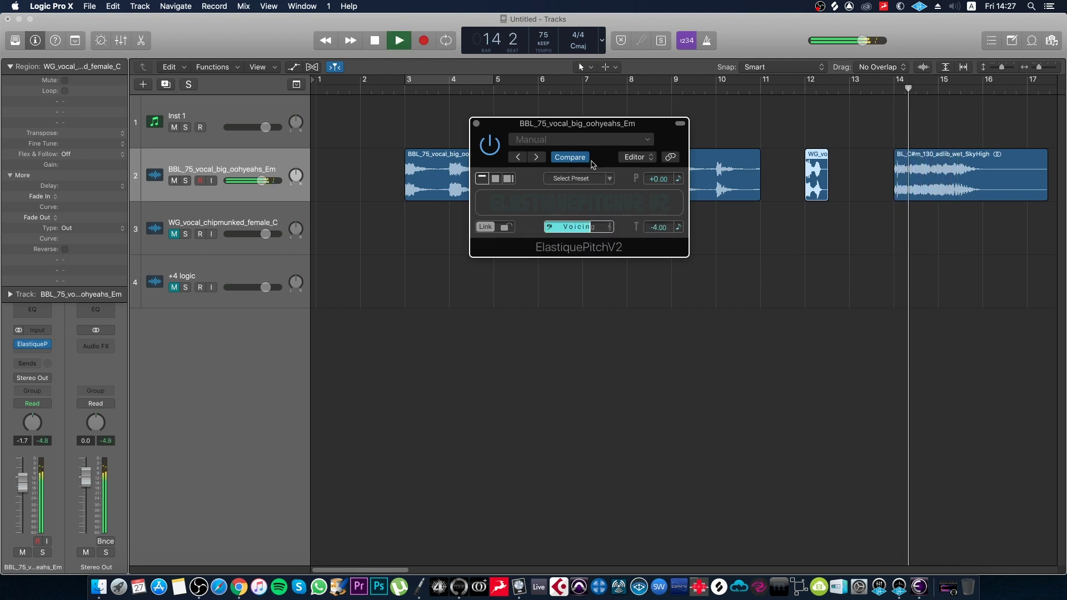
left_click_drag(567, 182, 541, 389)
key("space")
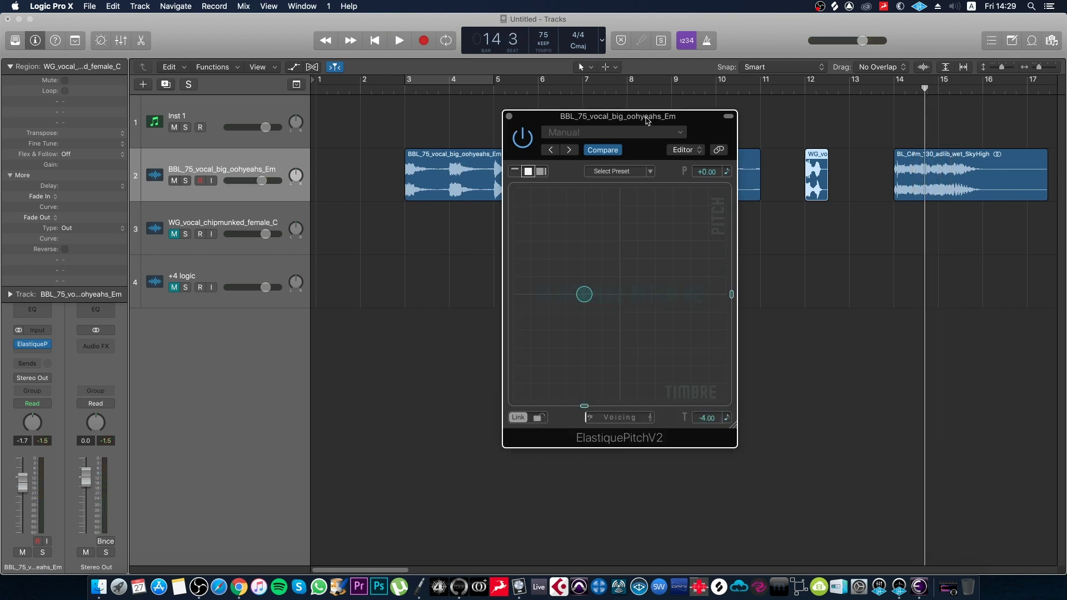
- Vary the voicing amount up to about half and settle it at about a third of its range
left_click_drag(598, 420, 617, 416)
left_click_drag(621, 414, 615, 423)
left_click_drag(614, 421, 620, 423)
left_click(798, 375)
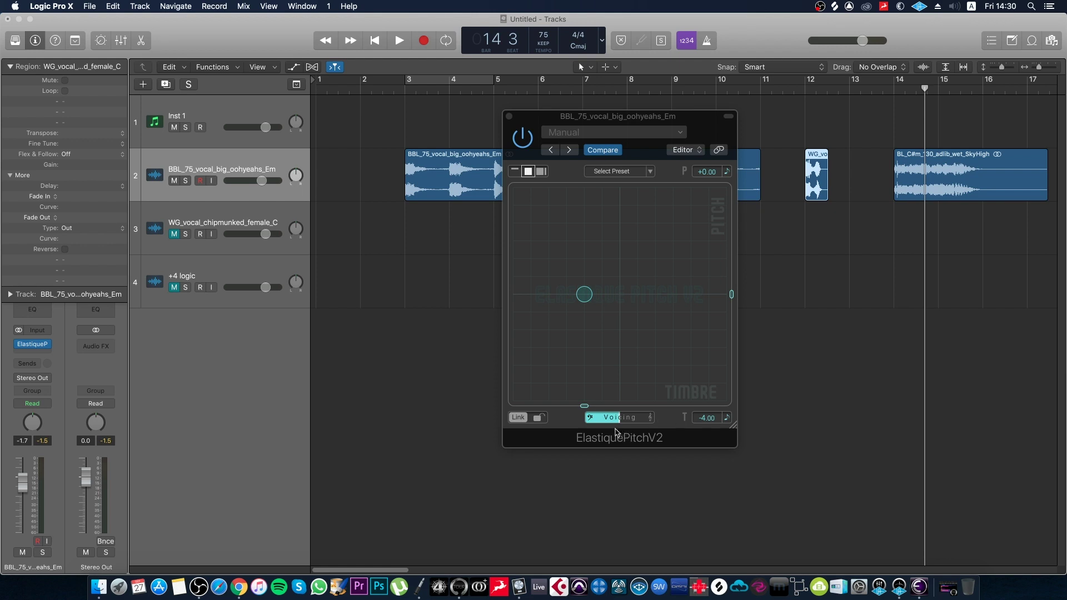
mouse_move(617, 419)
left_mouse_down()
mouse_move(638, 422)
mouse_move(632, 428)
left_mouse_up()
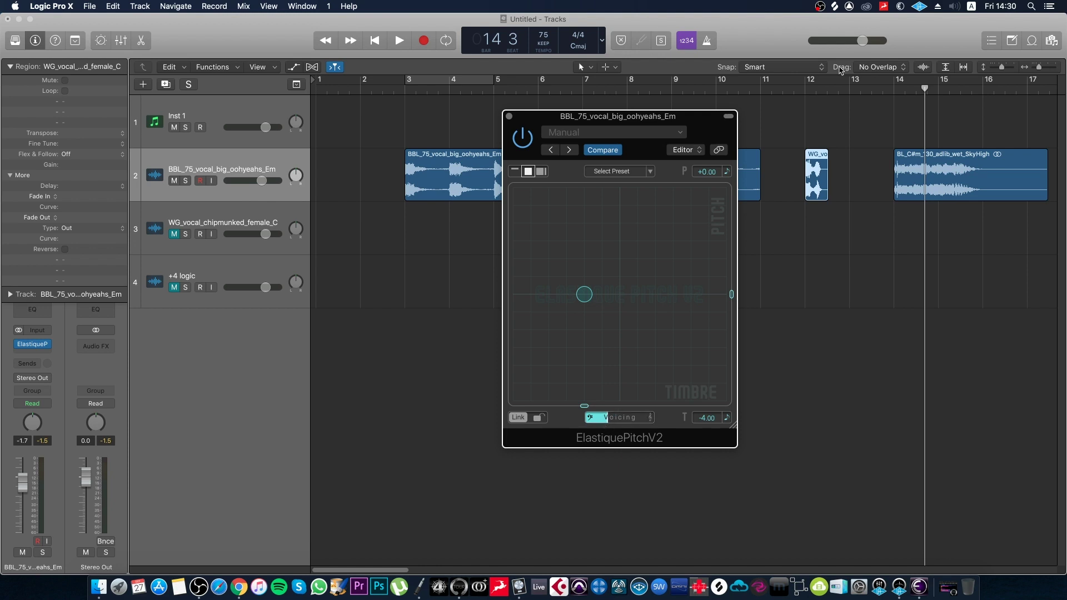
- Audition the adlib region from bar 14 while lowering the voicing to near its minimum
left_click(893, 90)
key("space")
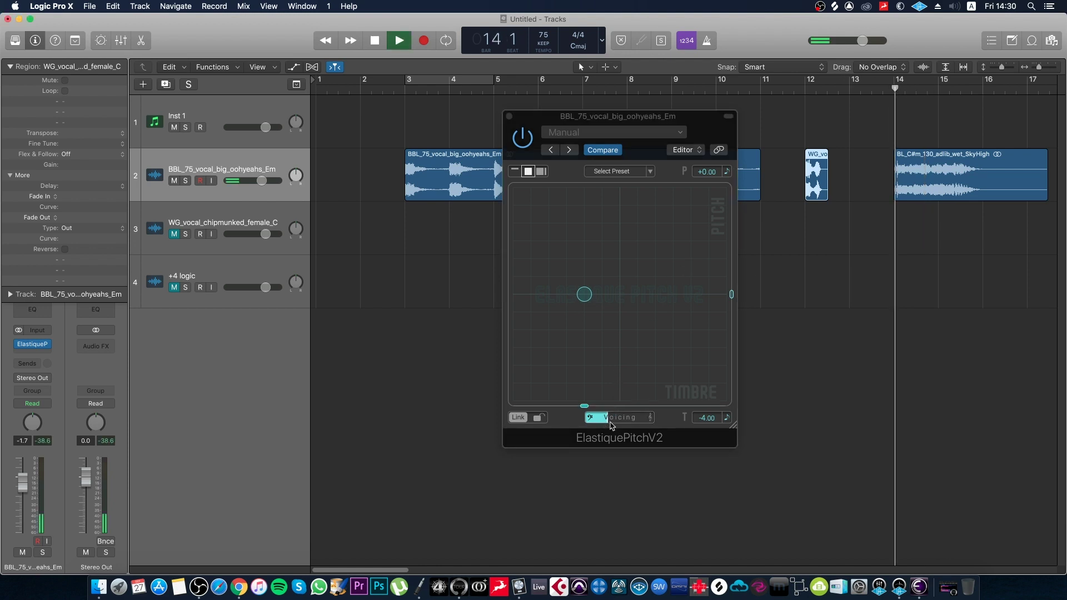
mouse_move(611, 422)
left_mouse_down()
mouse_move(585, 415)
mouse_move(645, 425)
mouse_move(597, 422)
left_mouse_up()
key("space")
key("space")
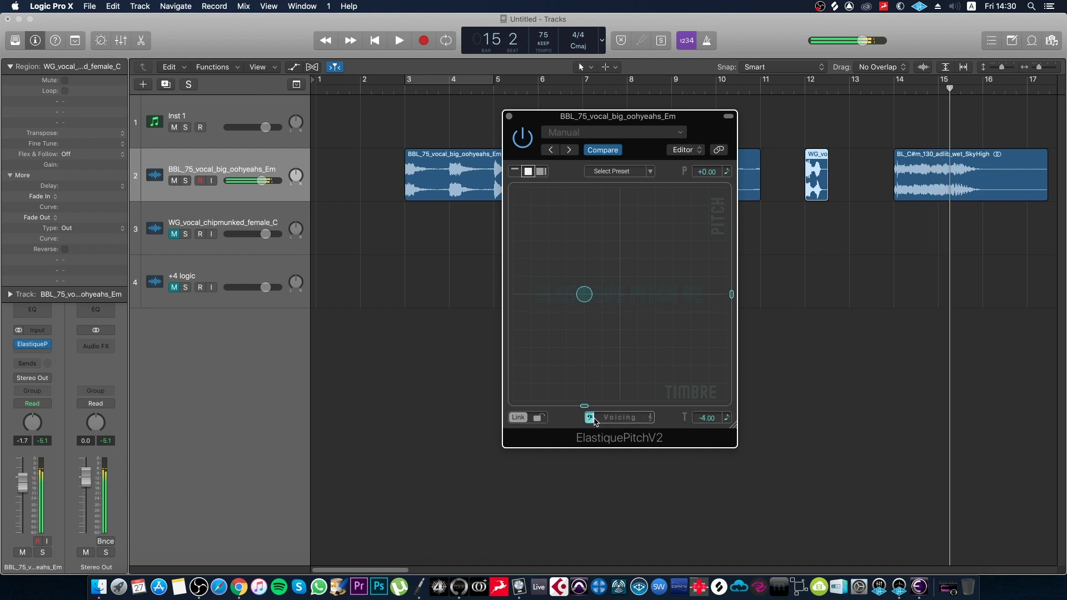
key("super+Left")
key("super+Left")
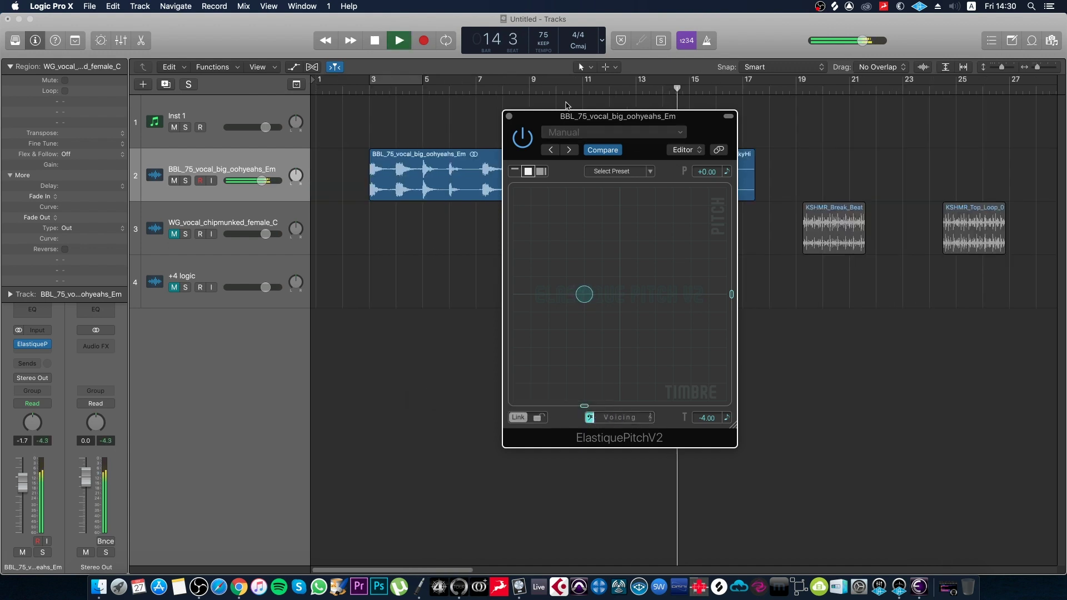
key("space")
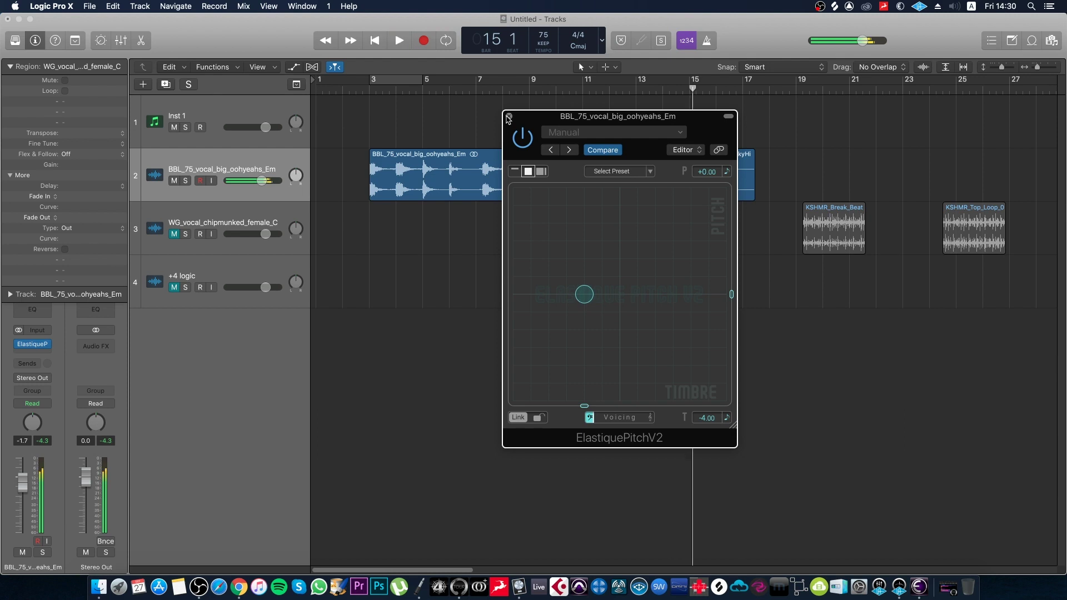
- Close the plugin window, mute the BBL vocal track and unmute the WG vocal track
left_click(509, 116)
left_click(174, 182)
left_click(173, 234)
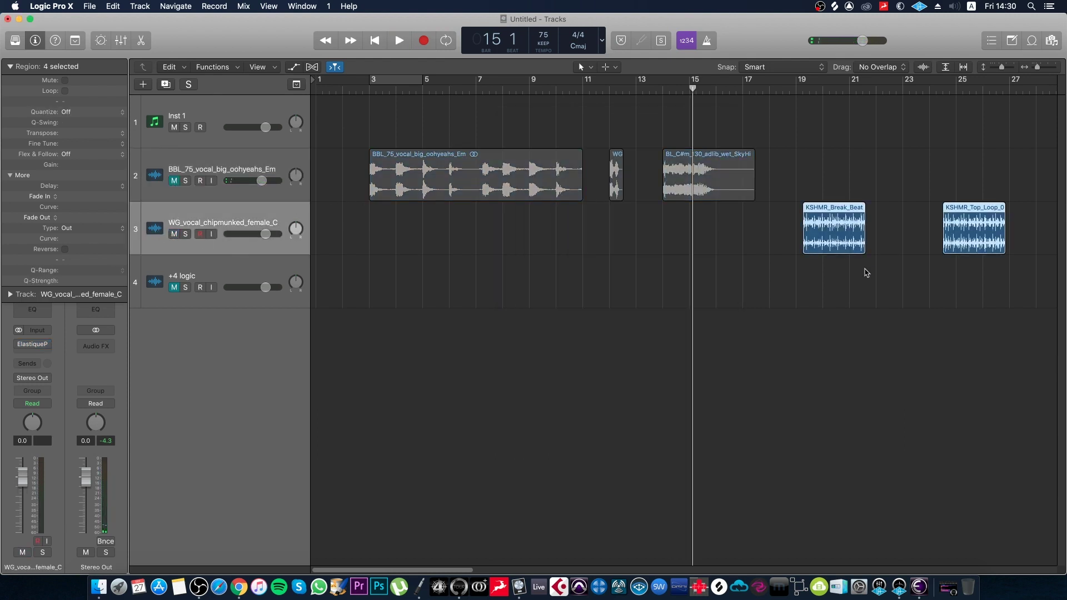
- Move the KSHMR break beat region to bar 19 and place the playhead at its start
mouse_move(859, 238)
left_mouse_down()
mouse_move(855, 248)
mouse_move(875, 251)
left_mouse_up()
left_click_drag(888, 290, 823, 225)
left_click(829, 240)
left_click(795, 89)
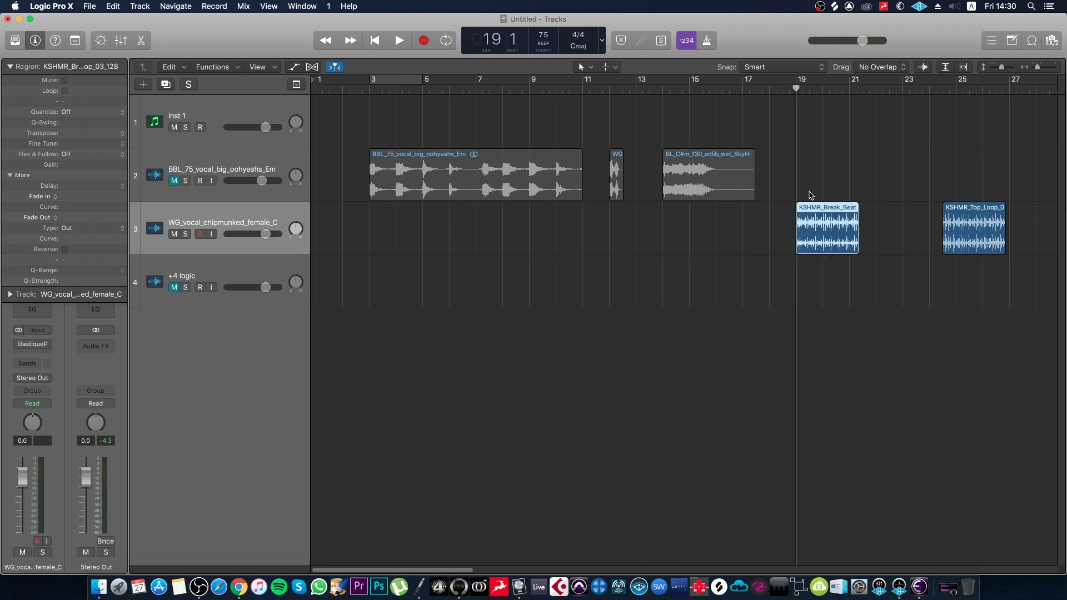
left_click(825, 213)
- Reset the linked pitch and timbre of track 3's ElastiquePitchV2 to 0 and audition the break beat while lowering the puck
left_click(32, 346)
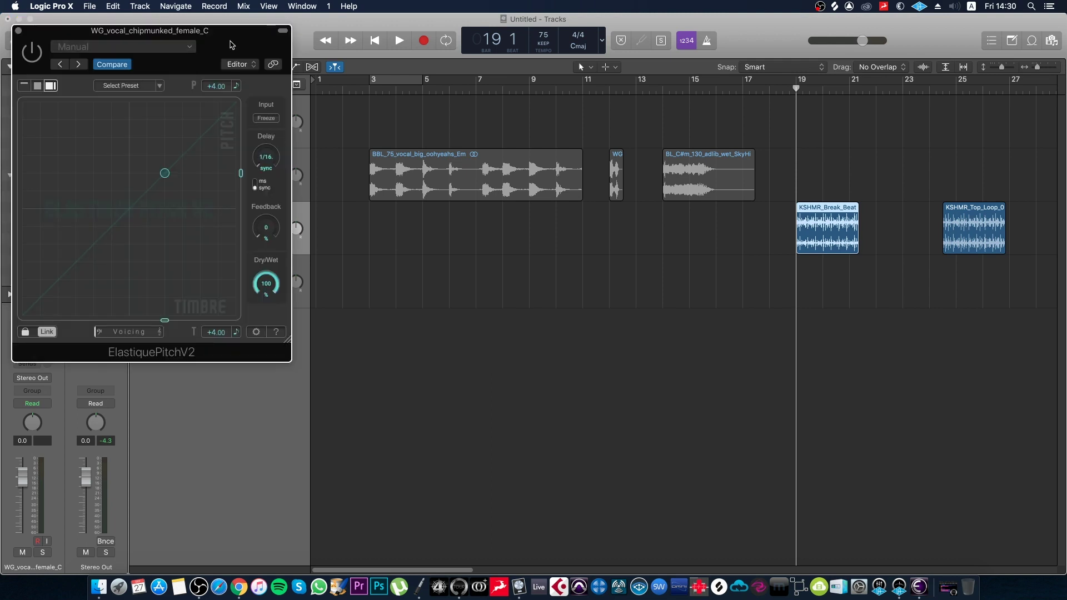
double_click(423, 252)
key("space")
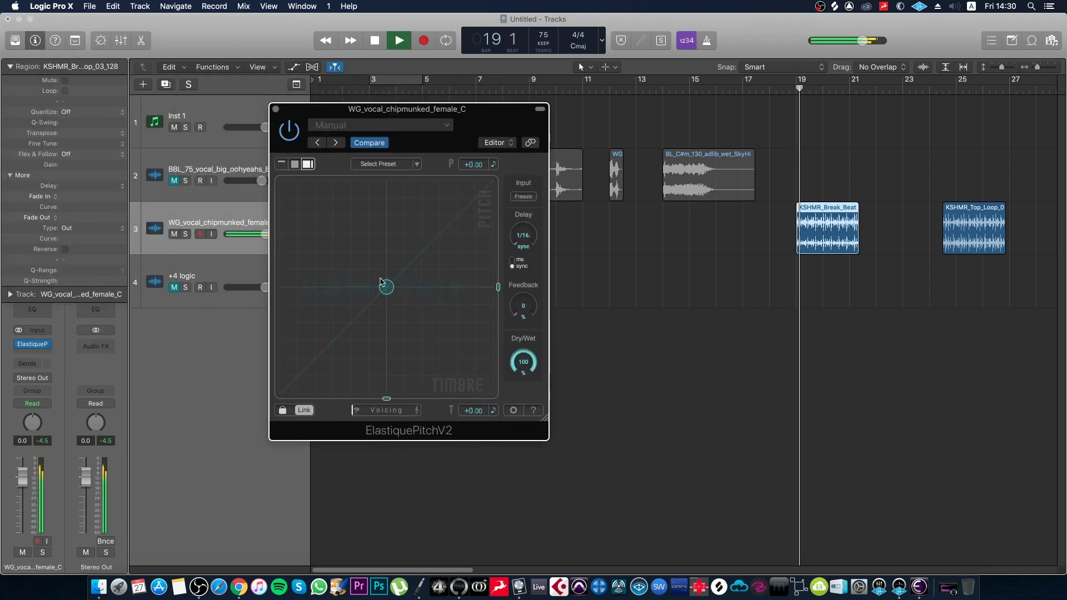
left_click_drag(388, 293, 320, 365)
left_click_drag(319, 361, 310, 371)
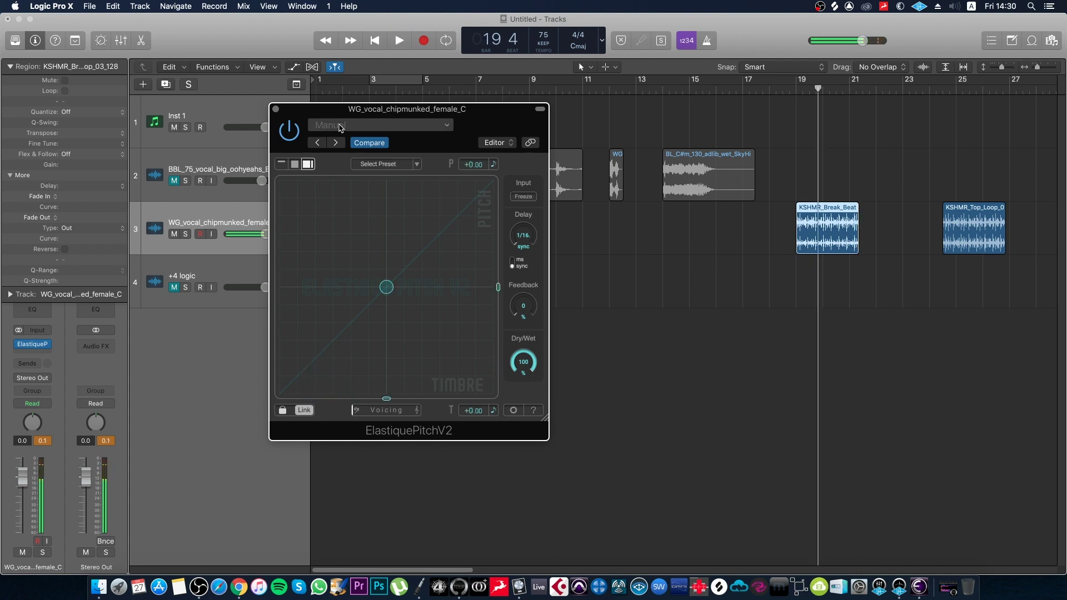
- Close the plugin window, and move the KSHMR top loop region and the playhead to bar 23
left_click(275, 109)
left_click_drag(960, 93, 942, 97)
left_click_drag(965, 233, 925, 234)
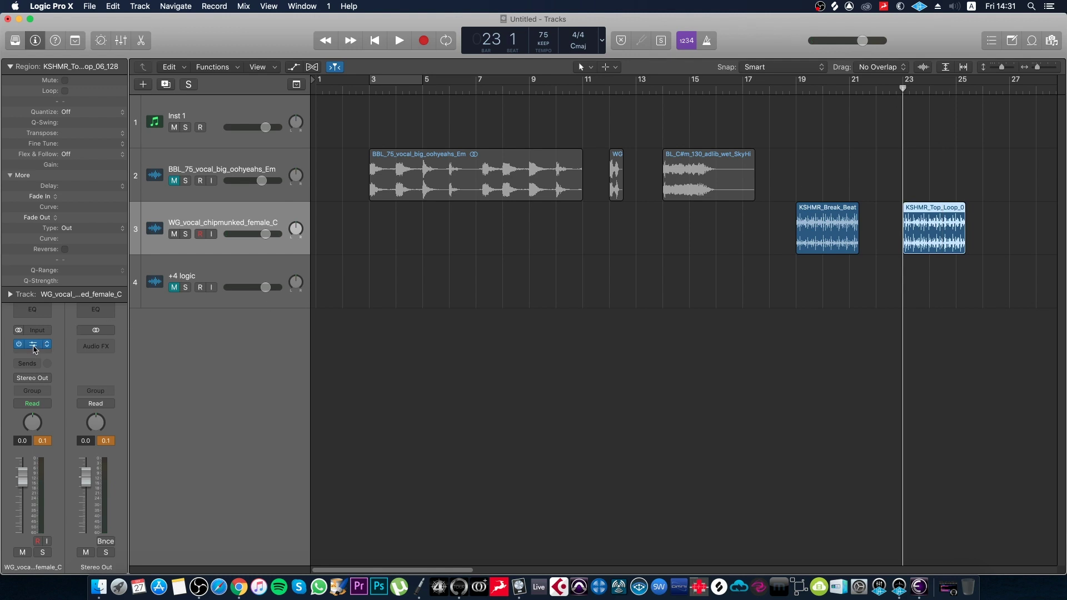
- Open track 3's ElastiquePitchV2 and audition the top loop while raising the linked pitch and timbre to +1.56
left_click(32, 344)
key("space")
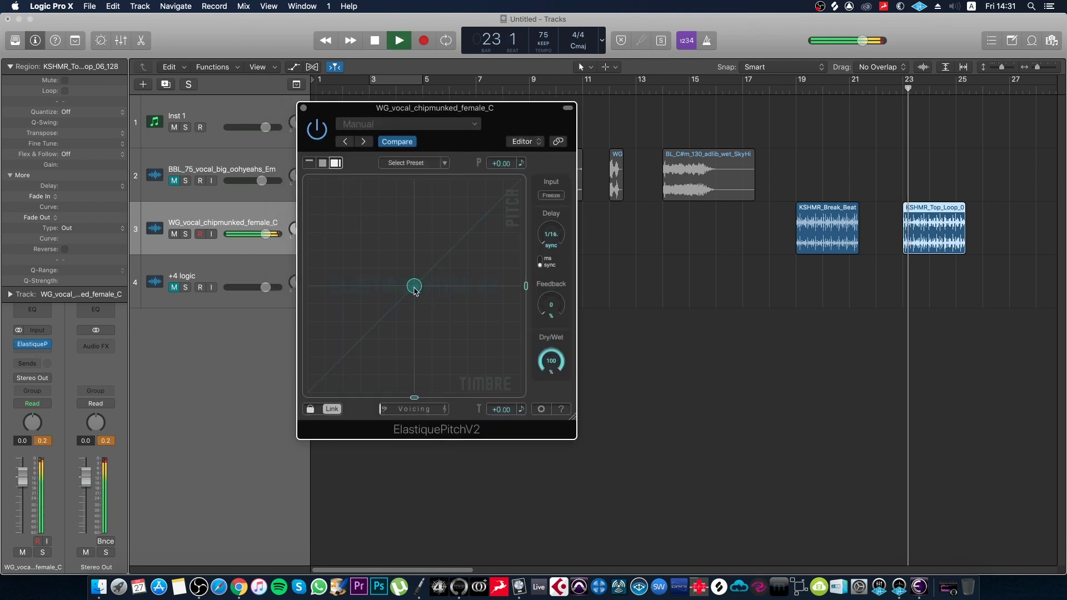
mouse_move(414, 285)
left_mouse_down()
mouse_move(396, 305)
mouse_move(434, 263)
mouse_move(428, 272)
left_mouse_up()
key("space")
key("space")
- Compare the shifted top loop with the dry signal by bypassing and re-enabling the plugin during playback, and close its window
left_click(315, 131)
left_click(316, 132)
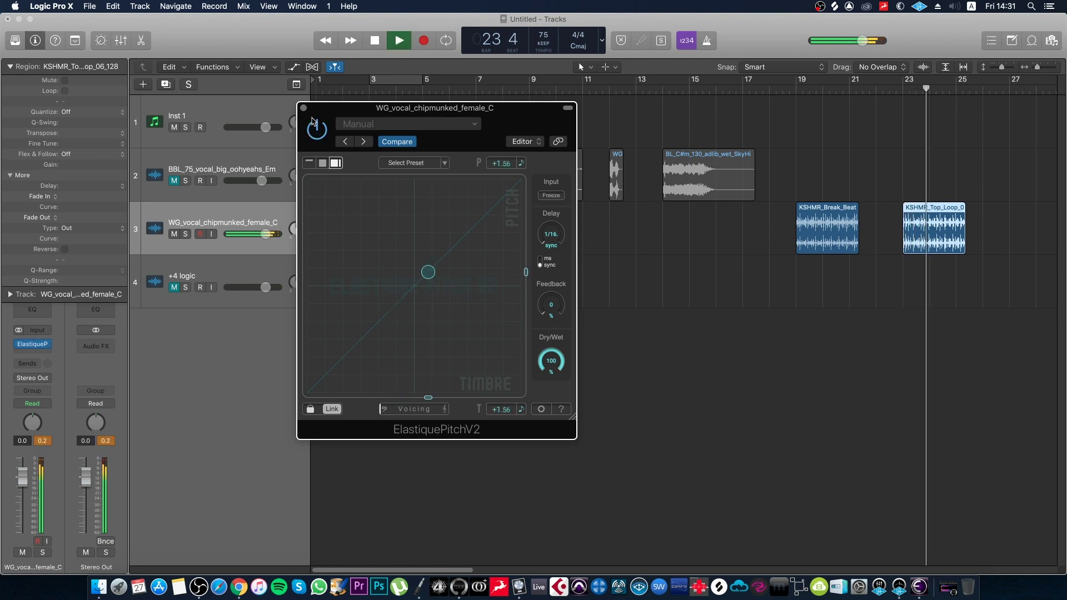
key("space")
left_click(304, 108)
left_click(573, 303)
- Audition the acoustic guitar loop near bar 29 on track 3 with ElastiquePitchV2 bypassed
key("super+Left")
key("super+Left")
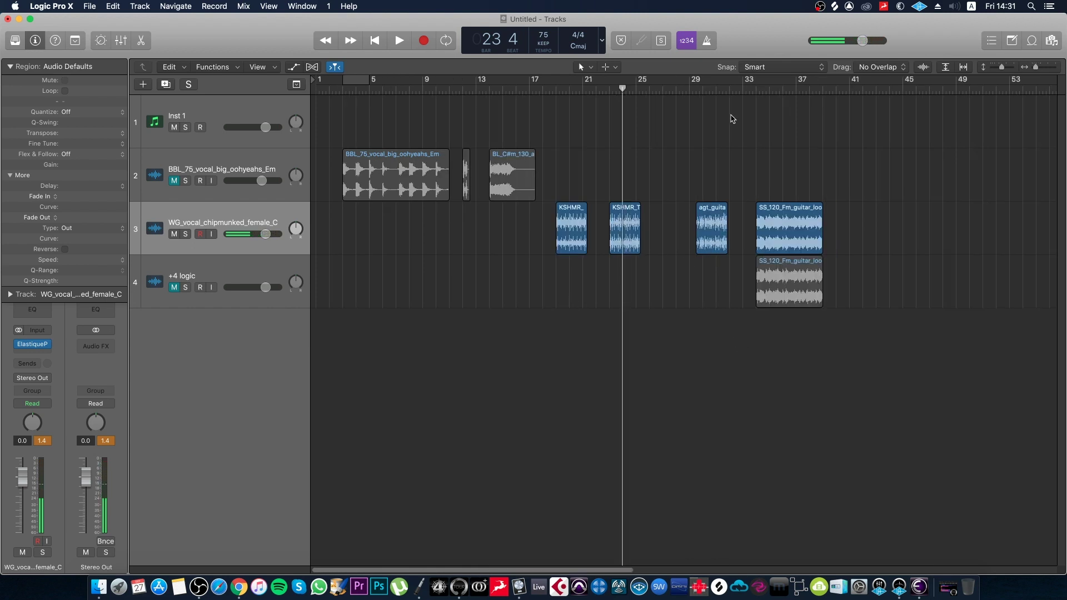
left_click_drag(702, 92, 694, 94)
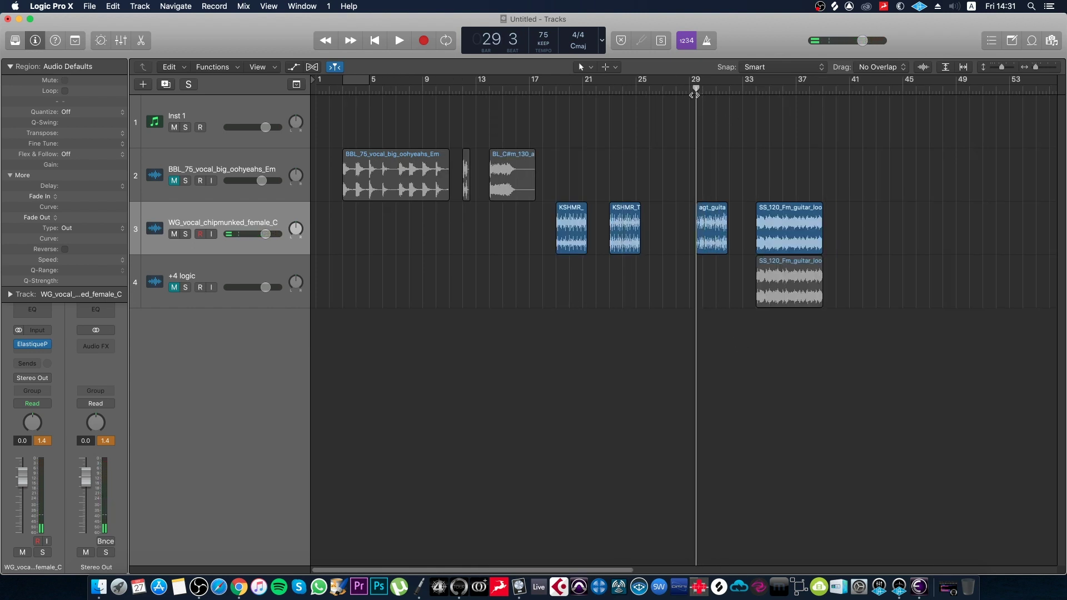
key("space")
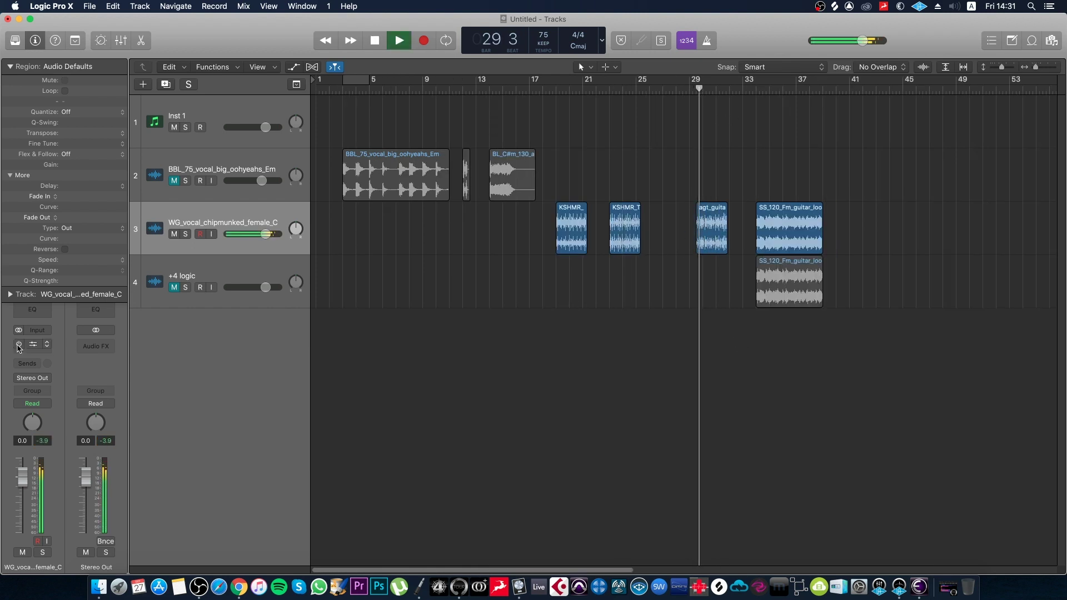
- Move the acoustic guitar loop region to the start of bar 29 and place the playhead there
key("super+Right")
key("super+Right")
mouse_move(833, 278)
left_mouse_down()
mouse_move(729, 232)
mouse_move(696, 233)
left_mouse_up()
key("space")
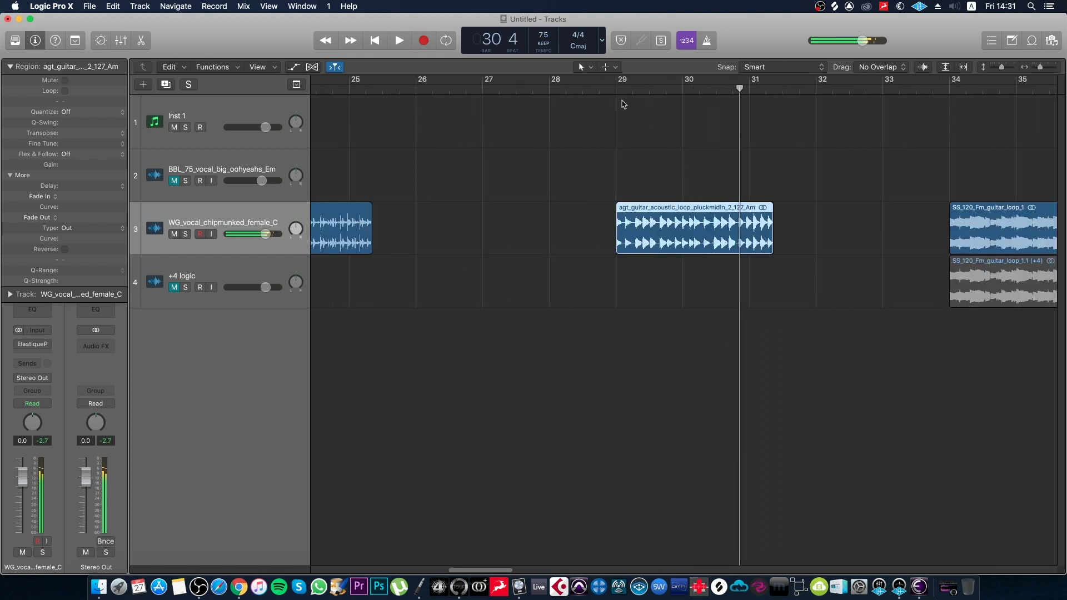
left_click(617, 90)
left_click_drag(817, 315, 683, 246)
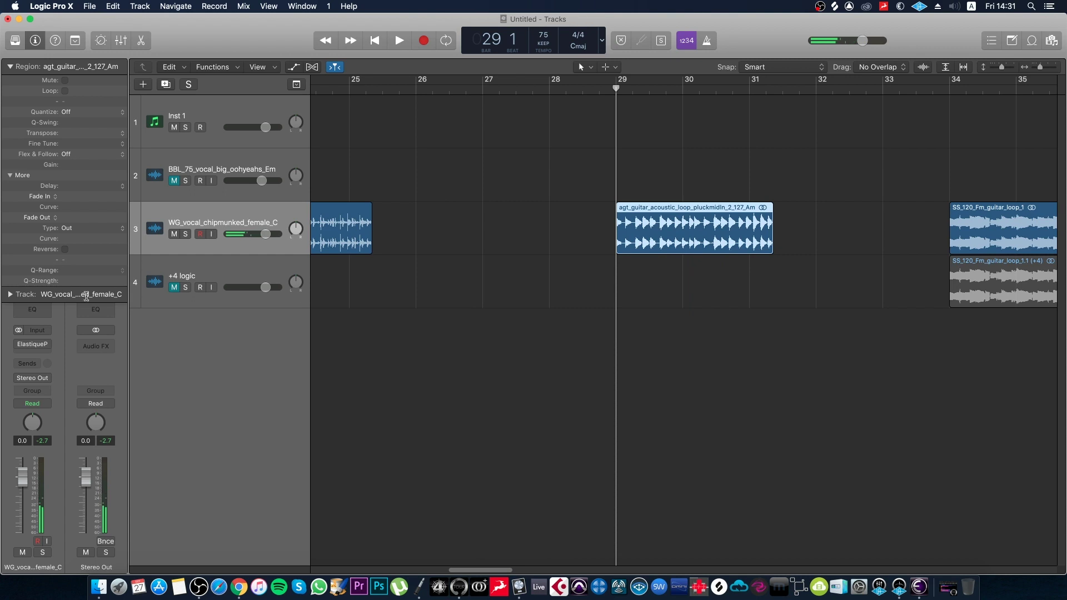
- Audition the acoustic guitar loop with ElastiquePitchV2 enabled while lowering the linked pitch and timbre to -2.25
left_click(33, 346)
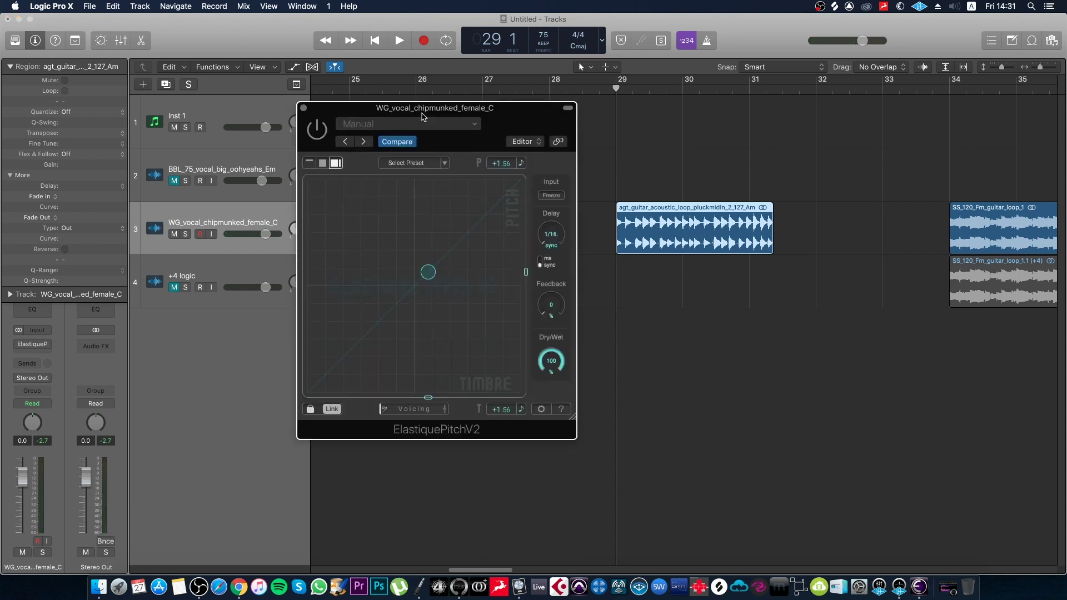
key("space")
left_click_drag(428, 274, 394, 310)
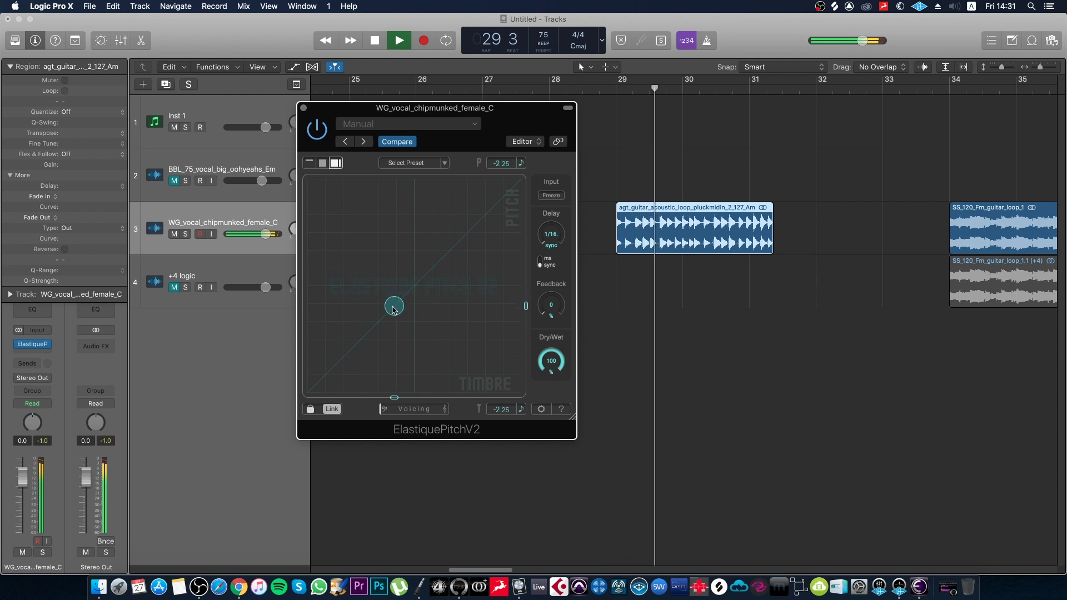
- Set the linked pitch to -4 while the acoustic guitar loop plays
double_click(505, 164)
left_click_drag(508, 163, 454, 160)
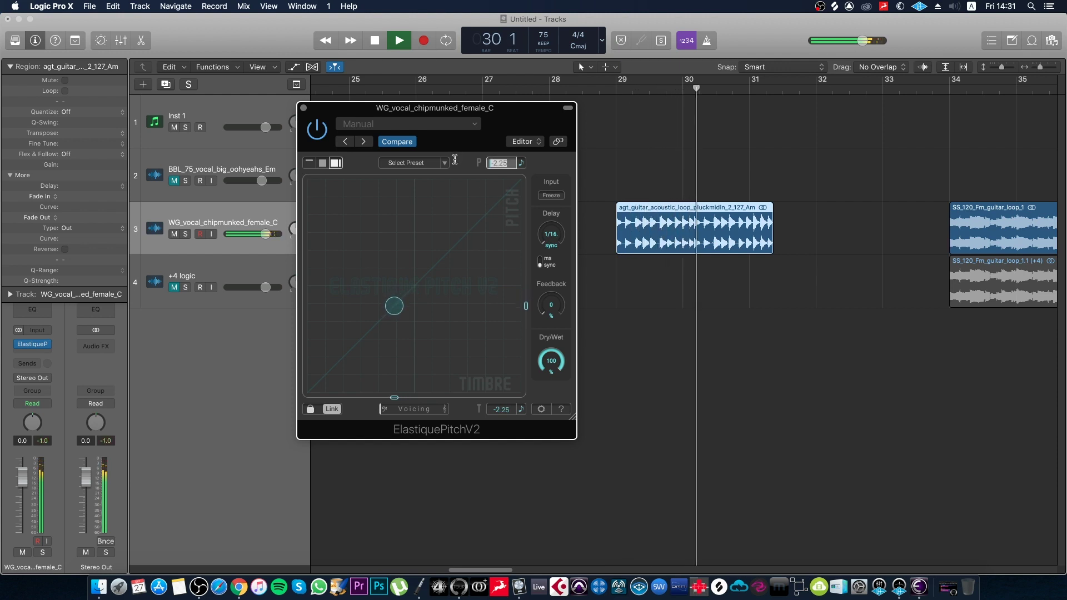
type("-4")
key("Return")
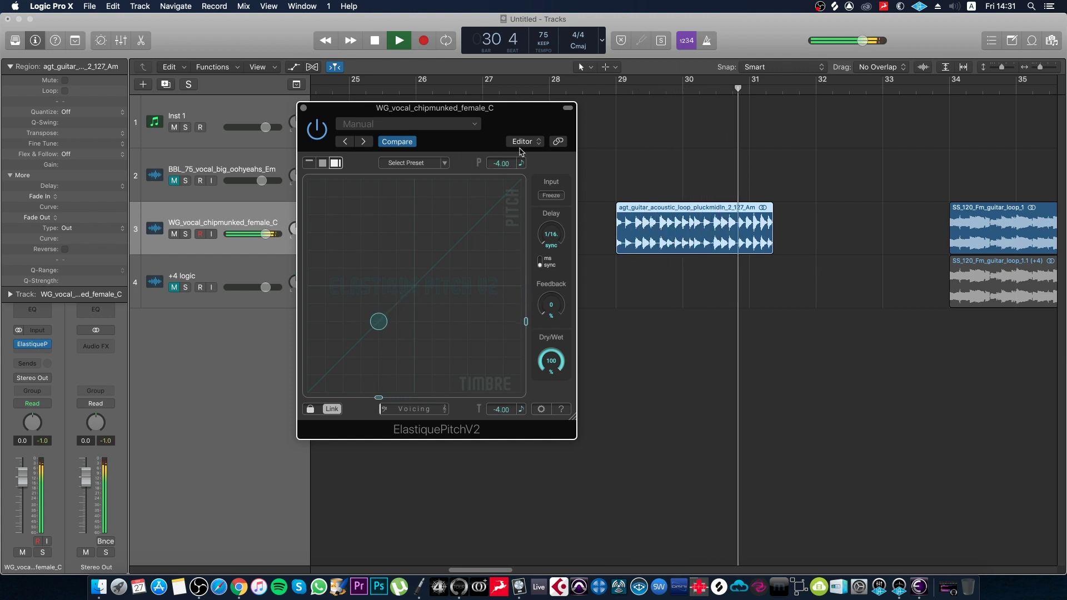
- Set ElastiquePitchV2's linked pitch to +2 and play the acoustic guitar loop from bar 29
key("space")
left_click(496, 161)
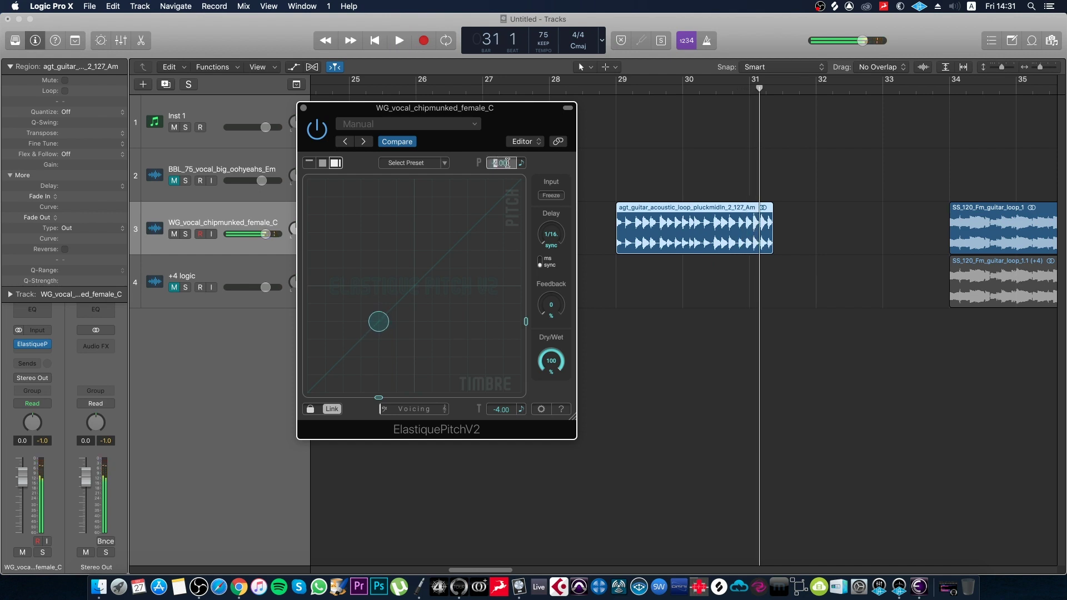
type("+2")
key("Return")
key("space")
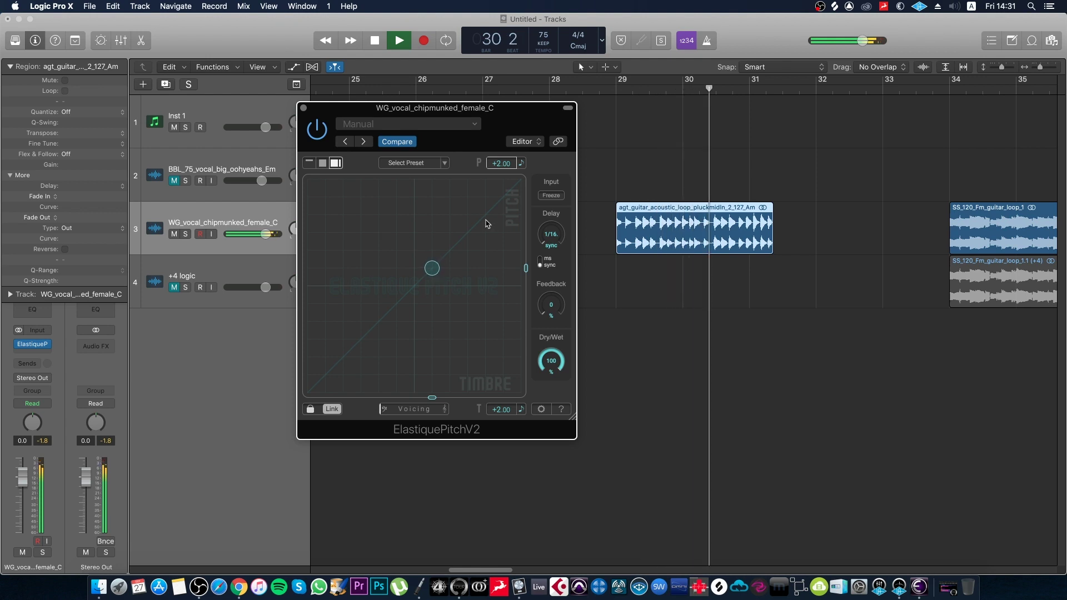
- Raise the linked pitch to +4 and audition the acoustic guitar loop again
key("space")
left_click(501, 163)
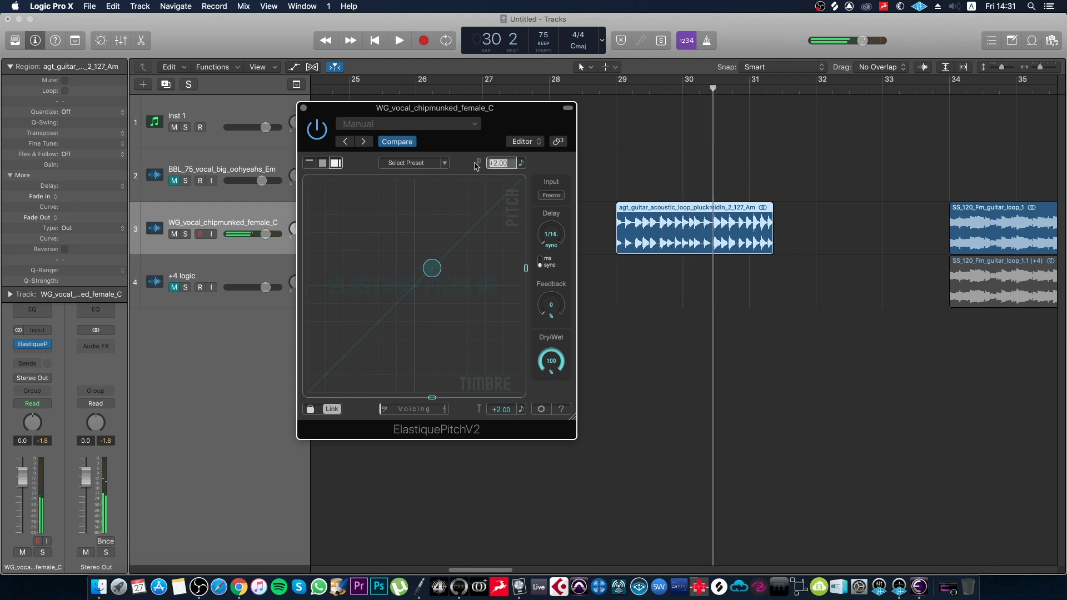
type("+4")
key("Return")
key("space")
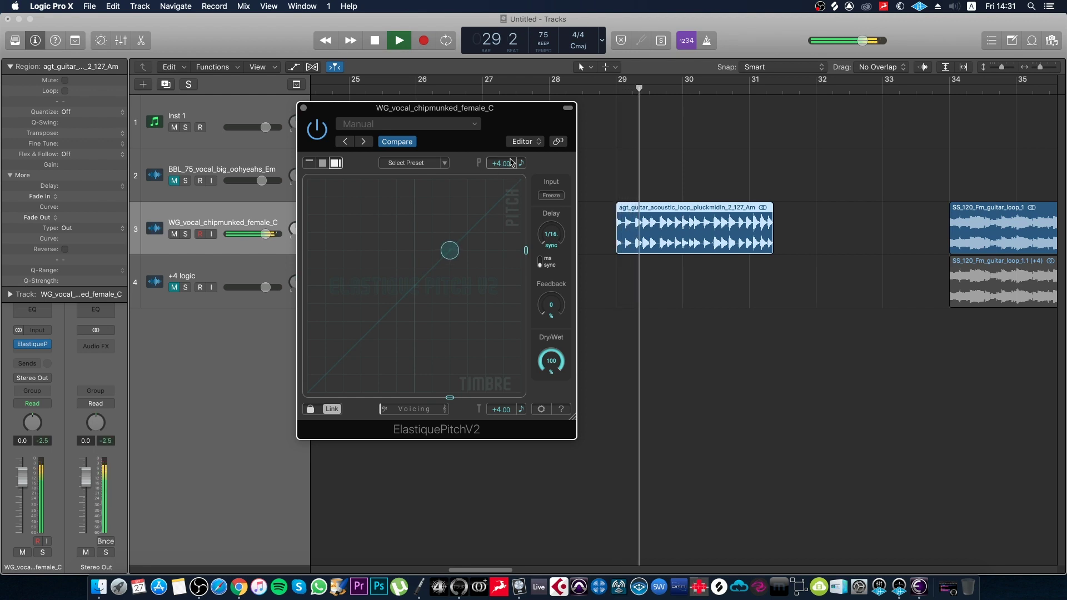
- Move the ElastiquePitchV2 window aside and compare the acoustic guitar loop with the plug-in bypassed and enabled
left_click_drag(434, 107, 572, 127)
key("space")
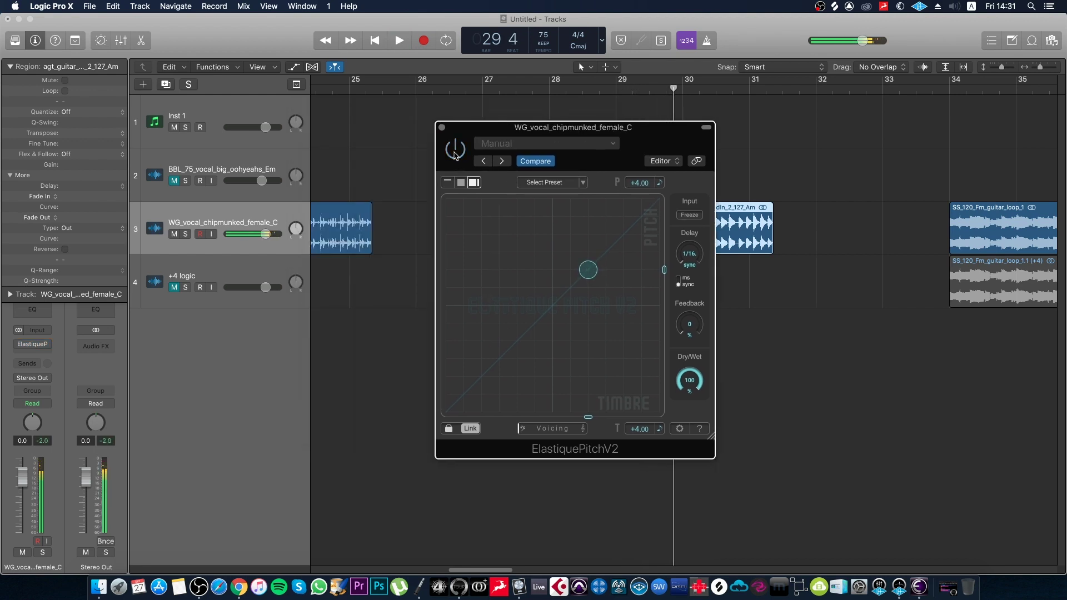
key("space")
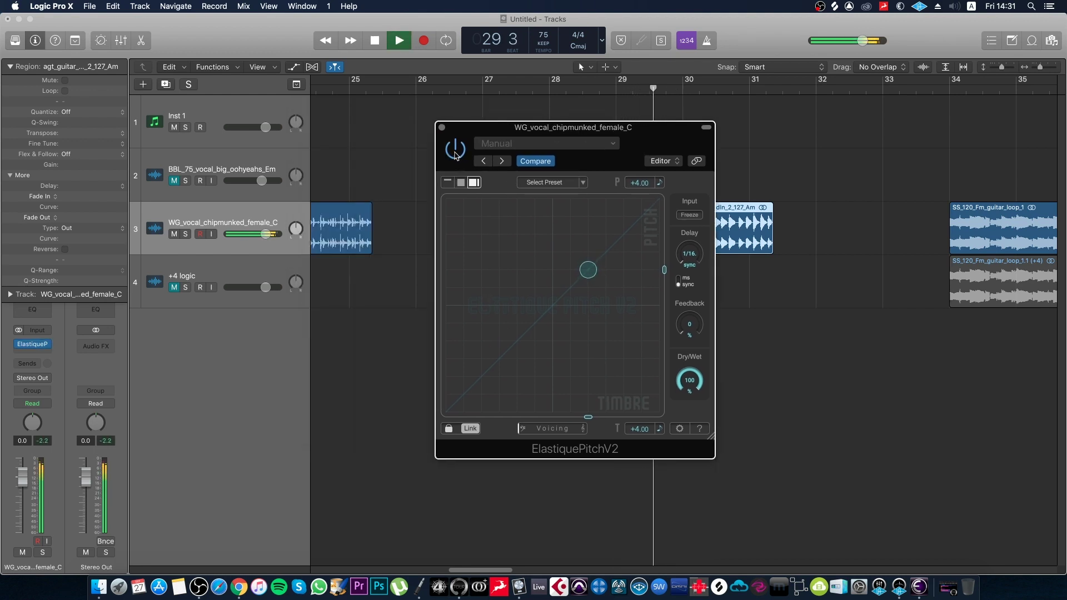
key("space")
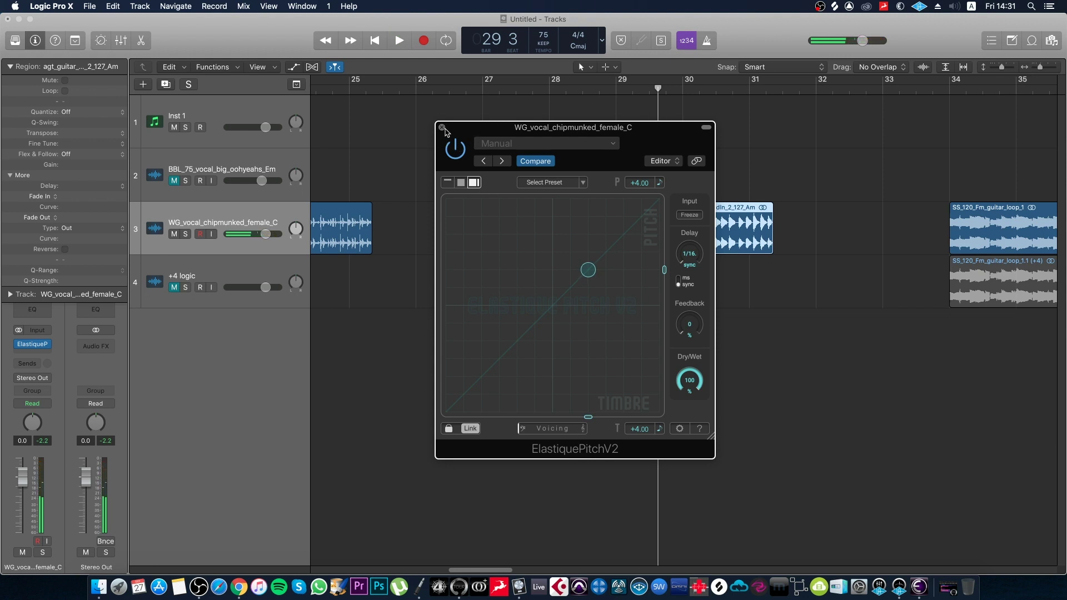
- Close ElastiquePitchV2 and place the playhead at bar 34, where the SS_120_Fm_guitar_loop_1 region starts
left_click(443, 127)
left_click(840, 315)
key("super+Left")
key("super+Left")
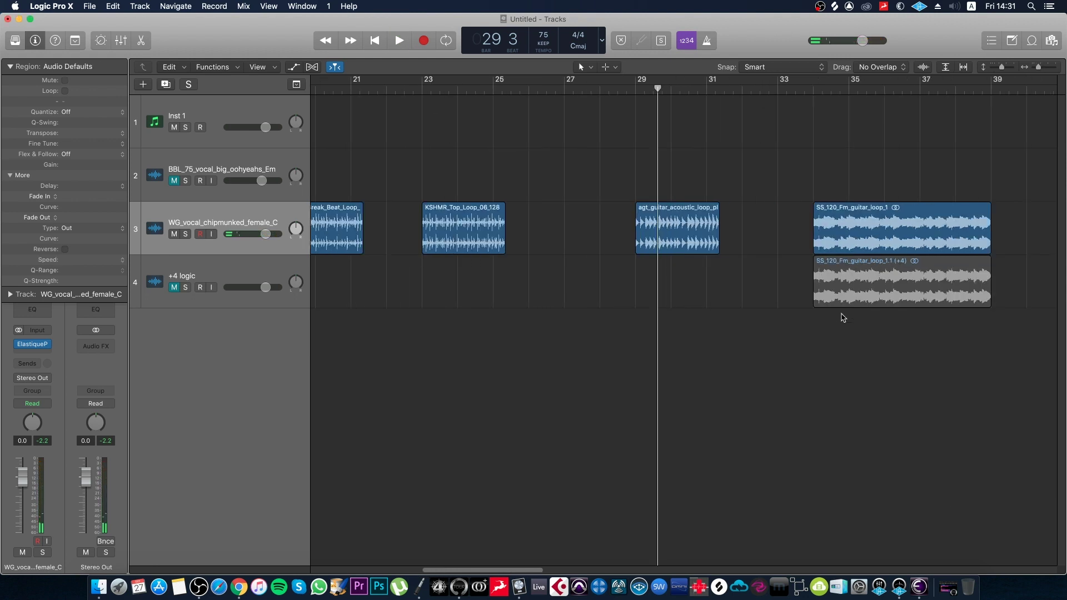
key("super+Left")
left_click_drag(966, 360, 937, 313)
left_click(773, 89)
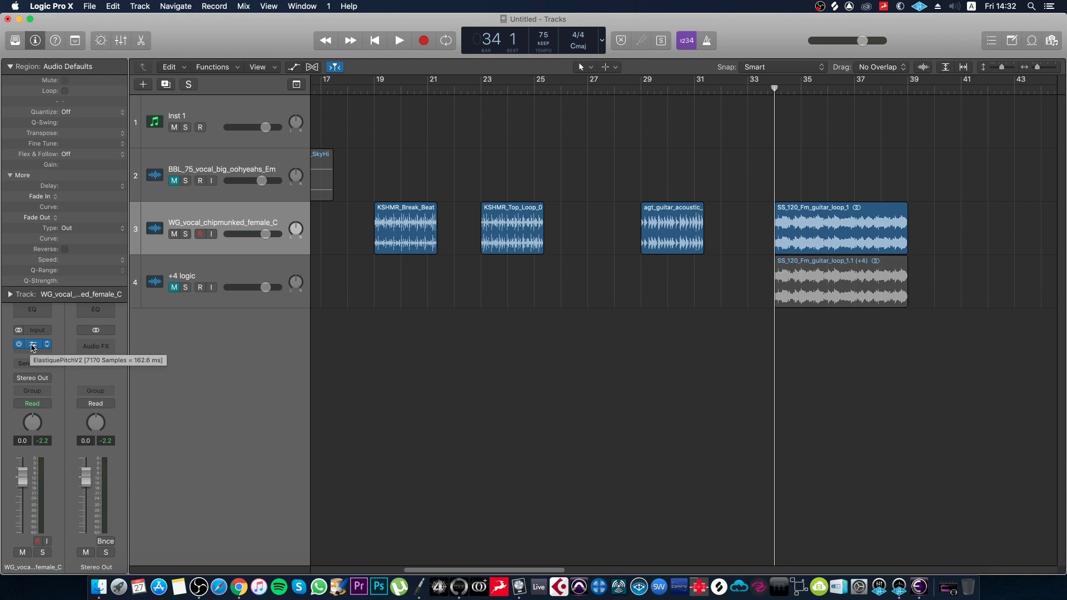
- Audition SS_120_Fm_guitar_loop_1 with track 3's ElastiquePitchV2 bypassed, and set a cycle range from bar 34 to bar 39
left_click(32, 344)
left_click_drag(661, 137, 683, 195)
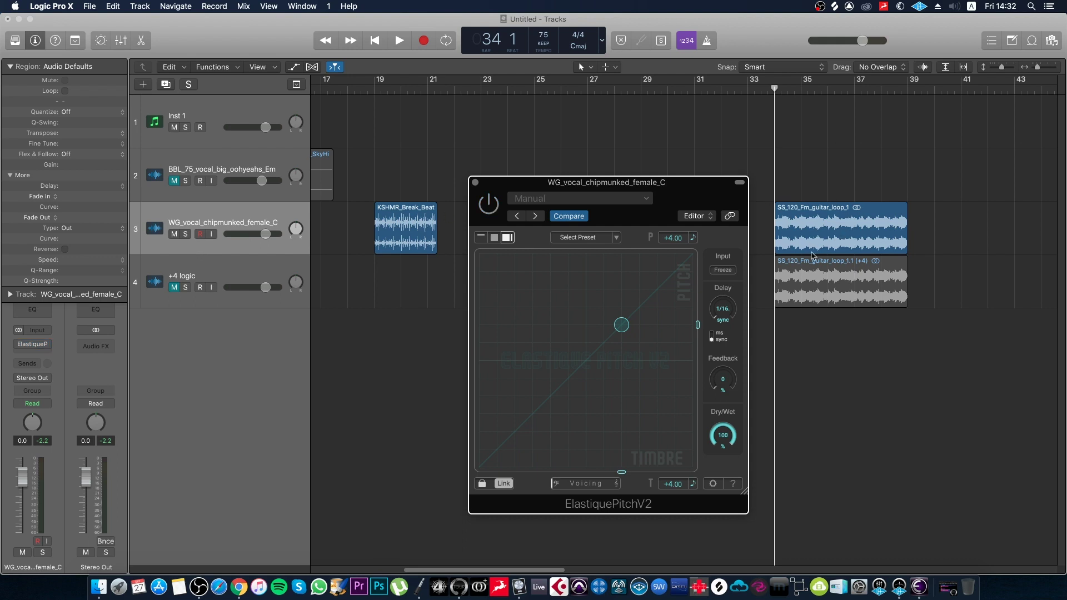
key("space")
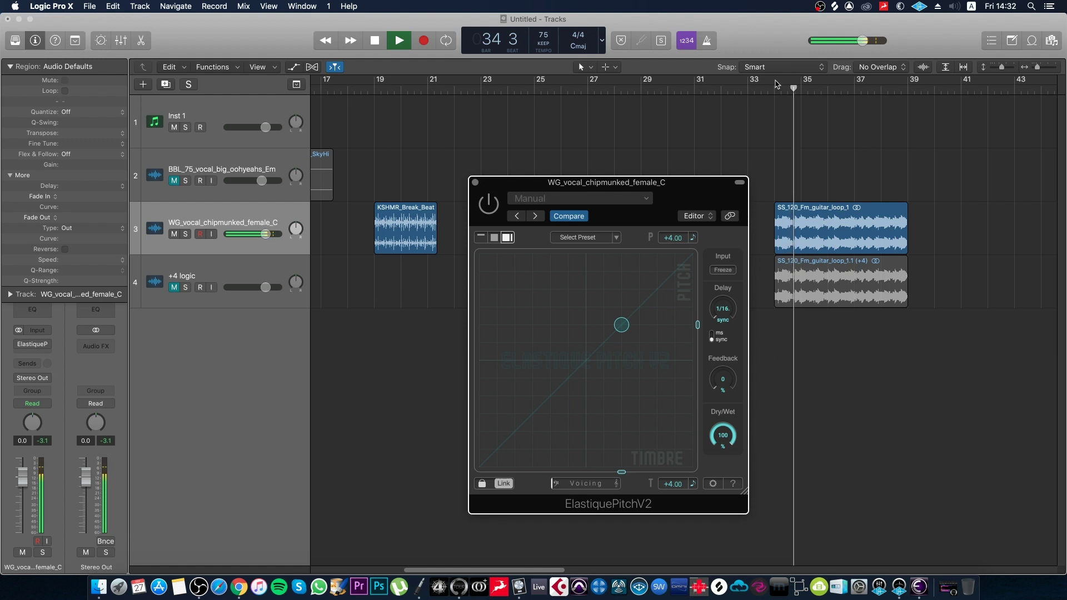
left_click_drag(777, 84, 905, 93)
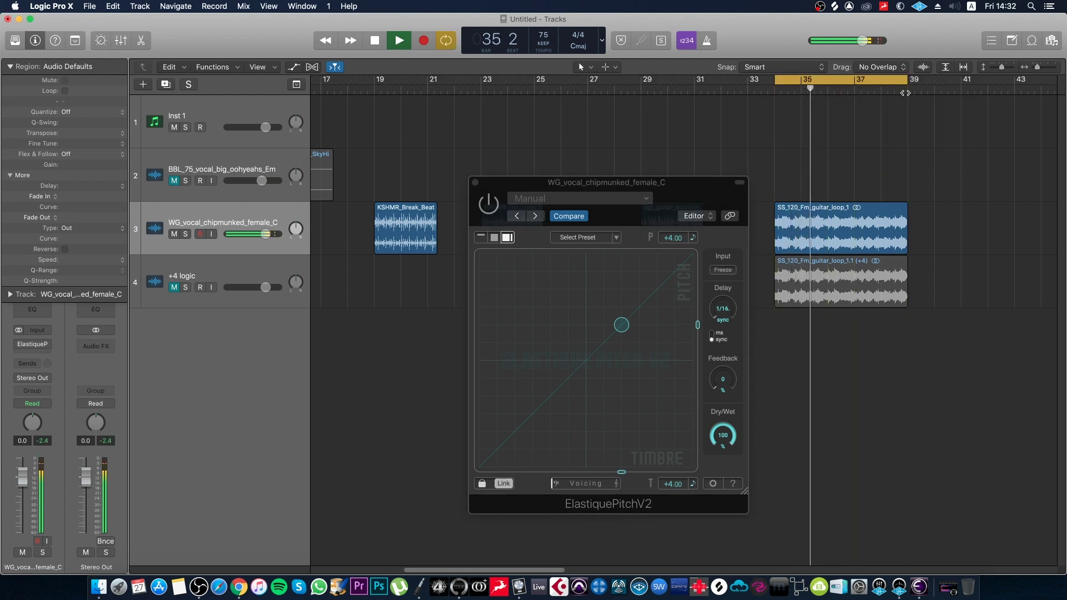
key("super+Right")
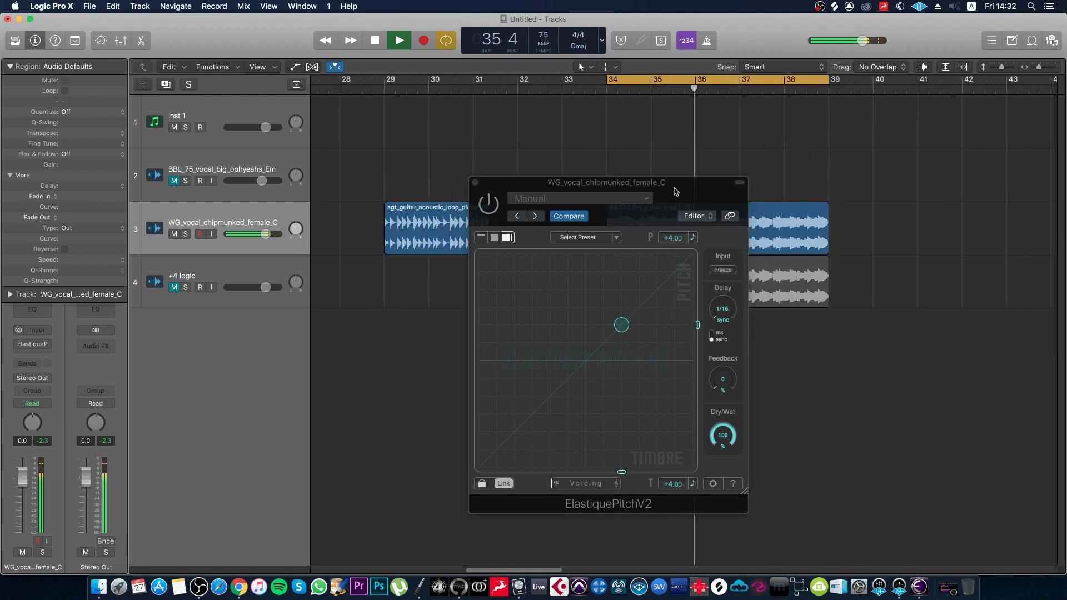
left_click_drag(674, 183, 529, 180)
key("space")
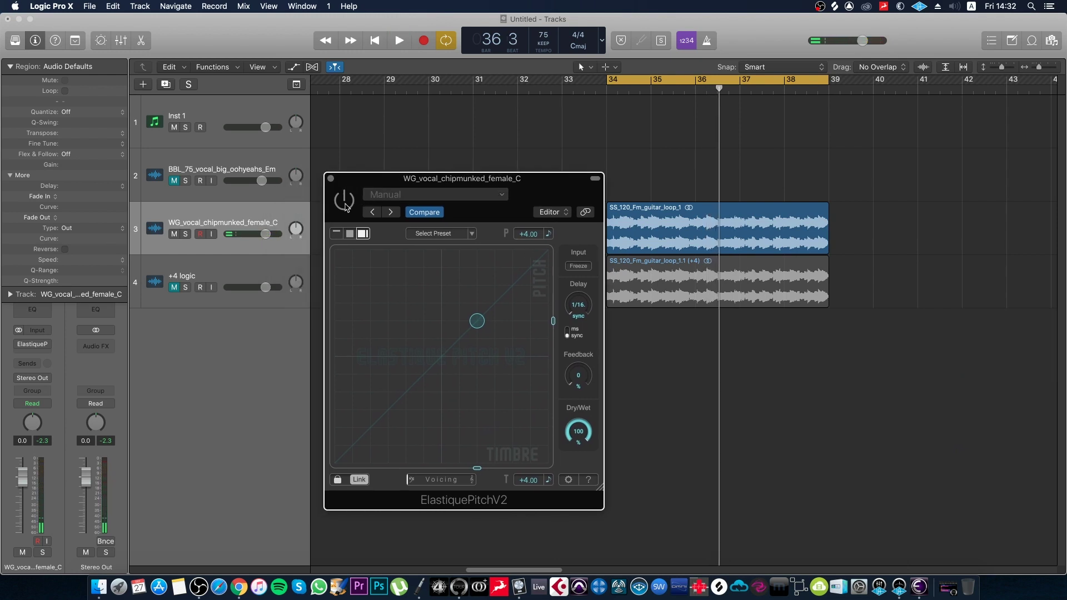
- Enable ElastiquePitchV2, audition SS_120_Fm_guitar_loop_1 through it, and close the plug-in window
key("space")
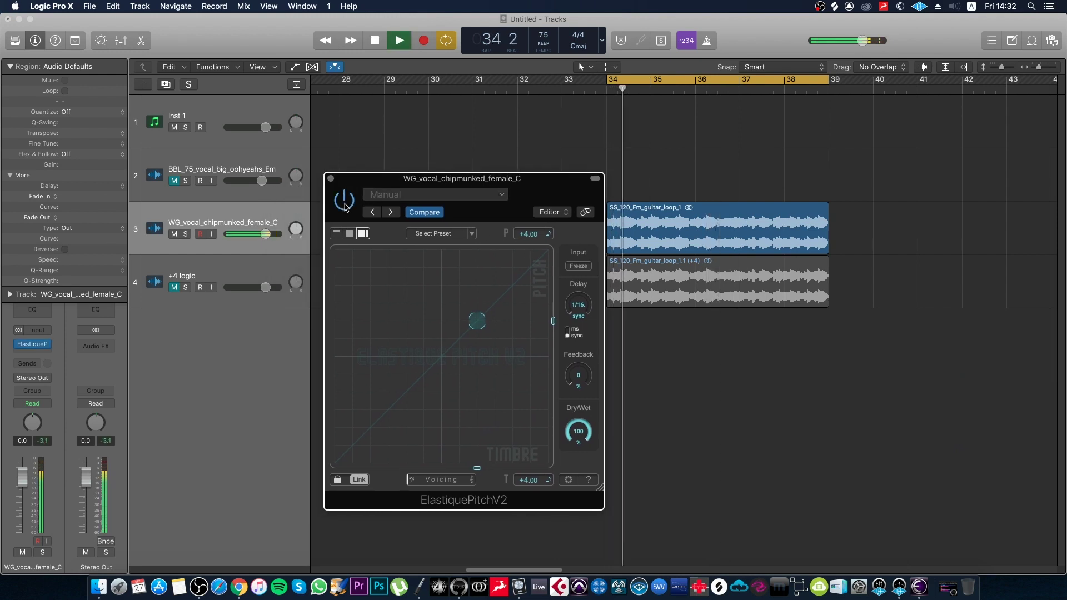
left_click(330, 178)
key("space")
- Compare the ElastiquePitchV2 guitar loop with Logic's own transposition by temporarily soloing the "+4 logic" track during cycled playback
left_click(222, 276)
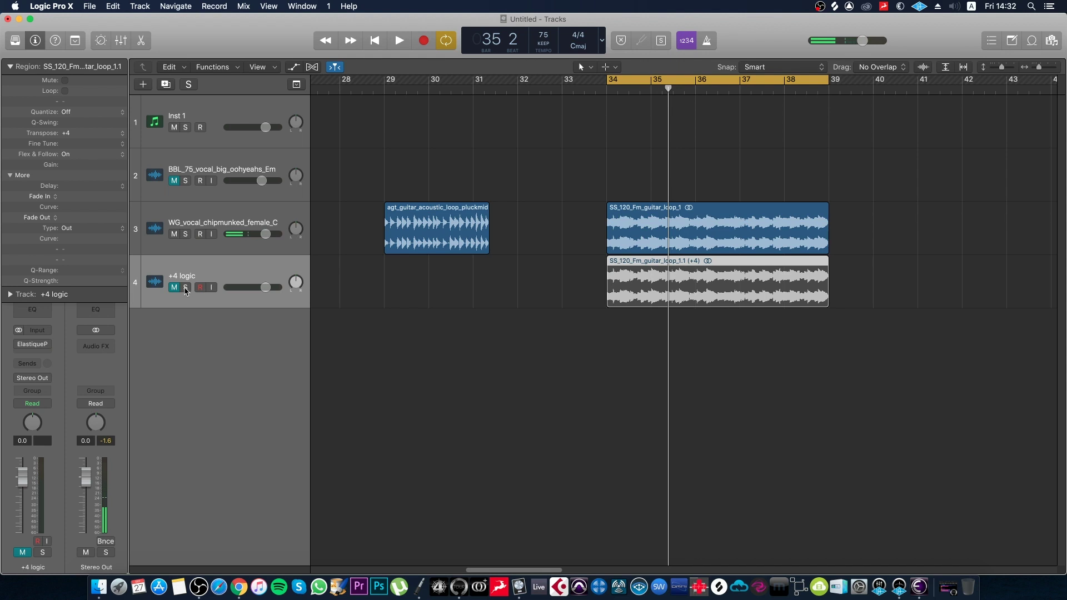
left_click_drag(874, 357, 614, 281)
left_click(667, 365)
left_click_drag(817, 401, 656, 283)
key("space")
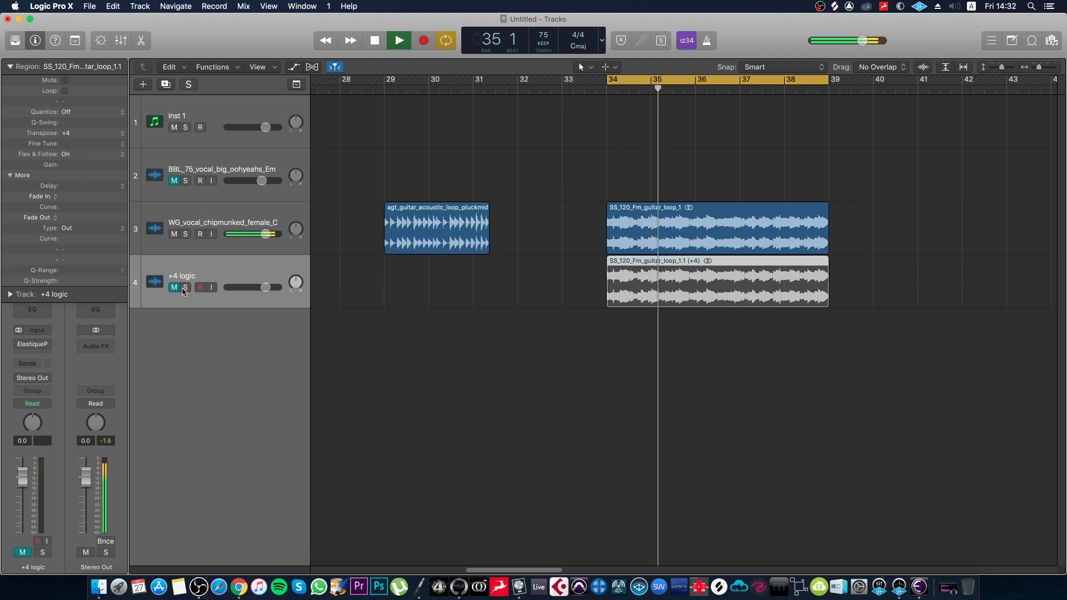
left_click(185, 288)
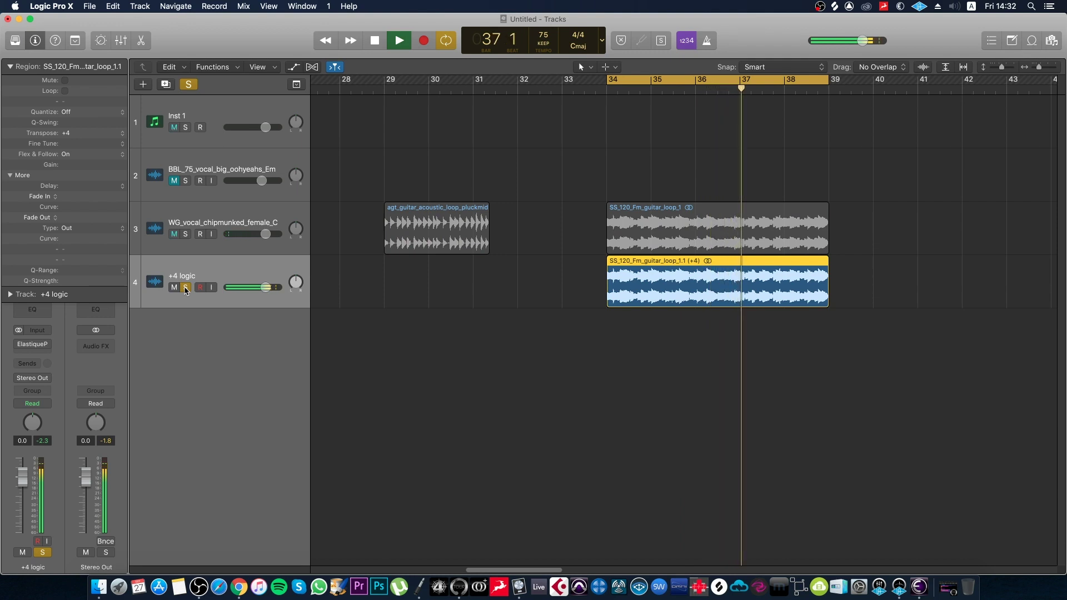
left_click(185, 287)
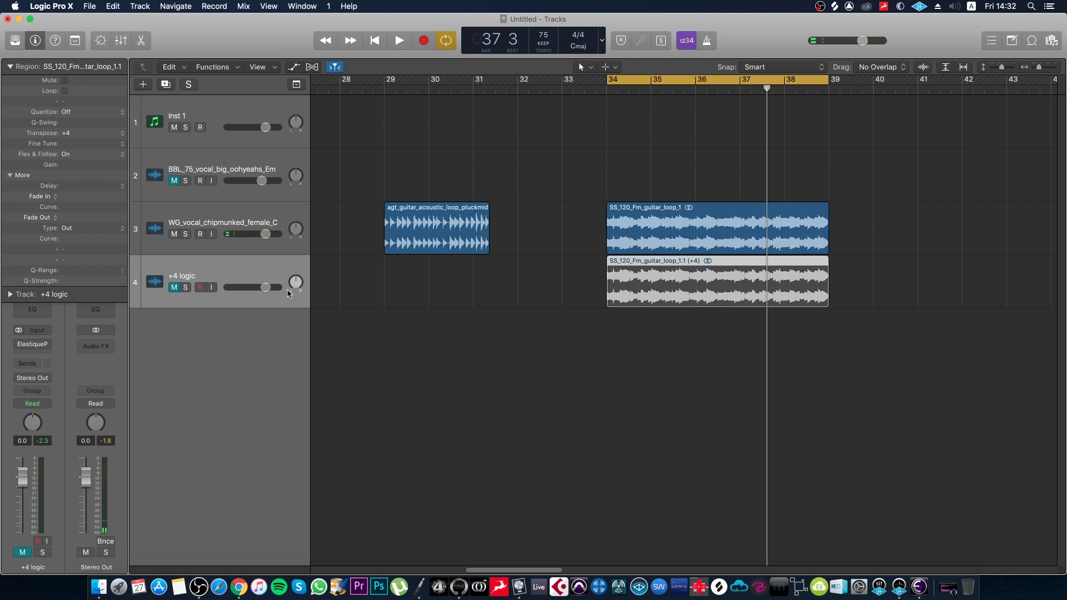
- Examine the Flex Time modes available for the "+4 logic" guitar region in the audio track editor, and close the editor
key("e")
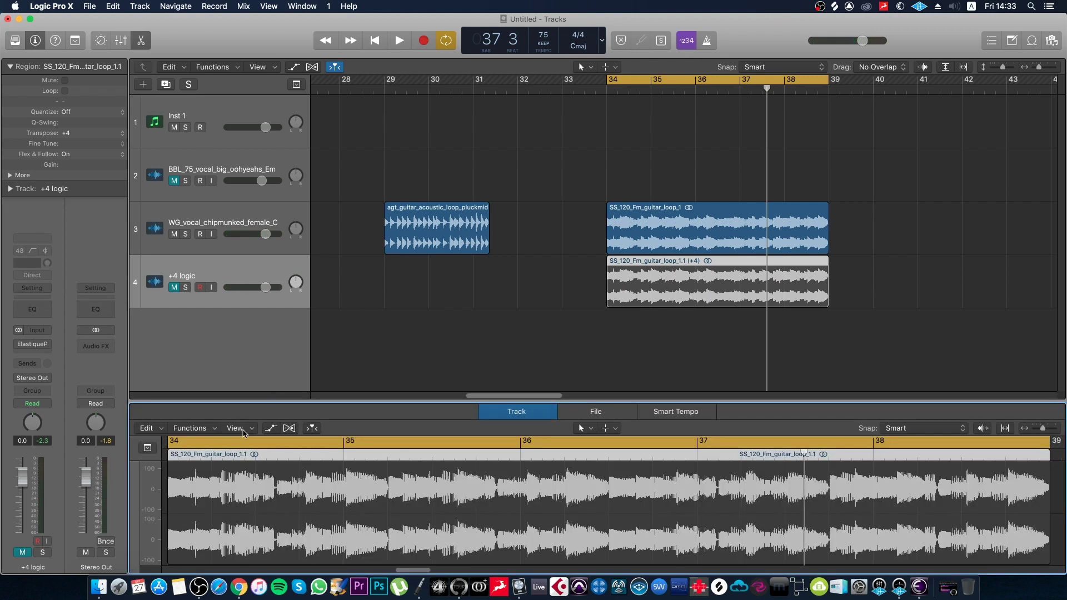
left_click(289, 428)
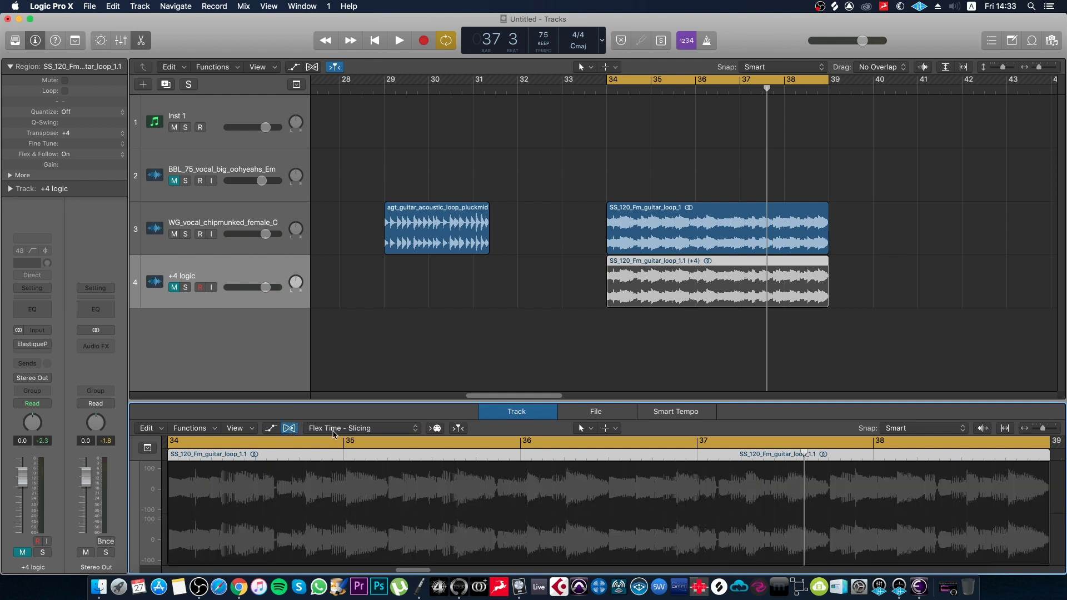
left_click(334, 428)
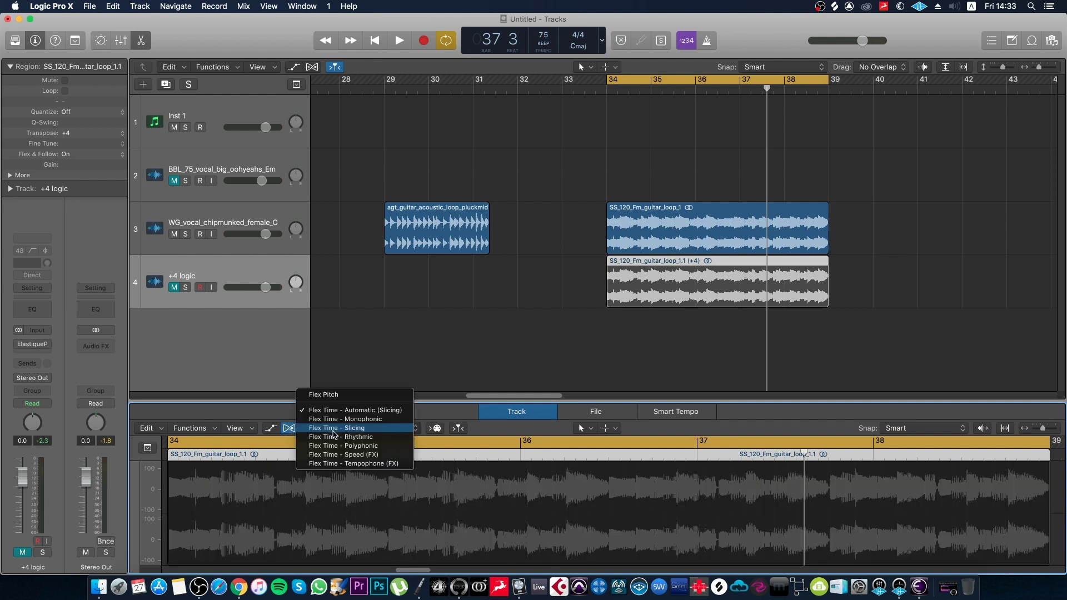
left_click(289, 430)
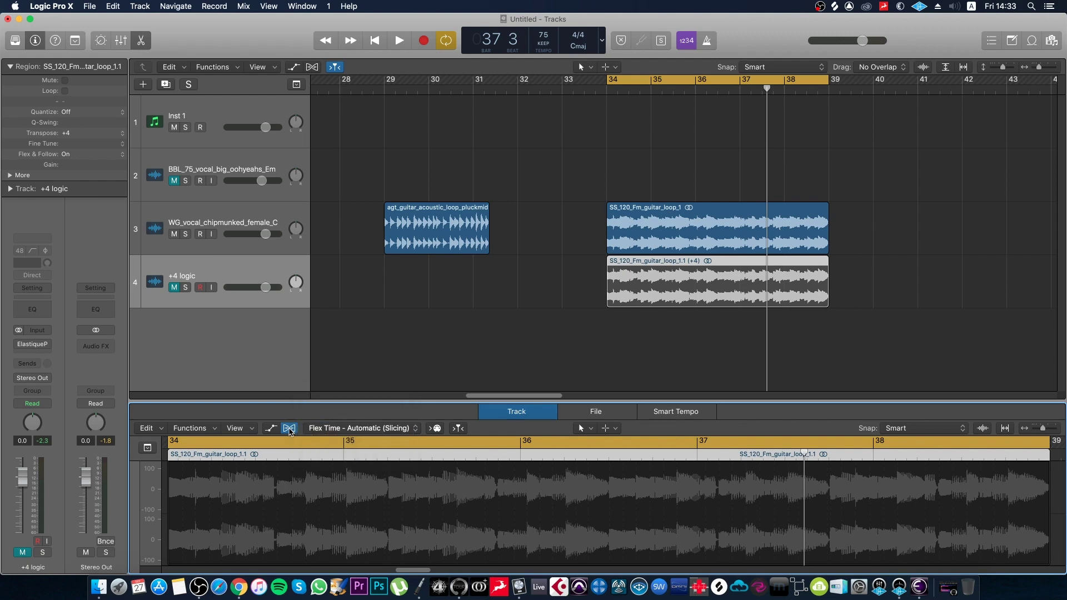
left_click(289, 431)
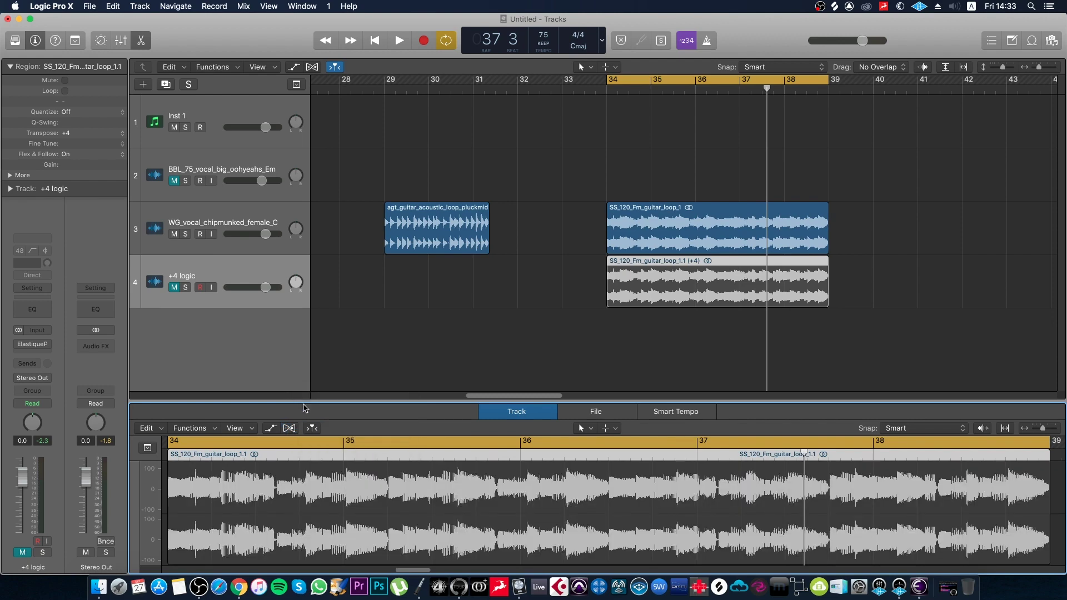
key("e")
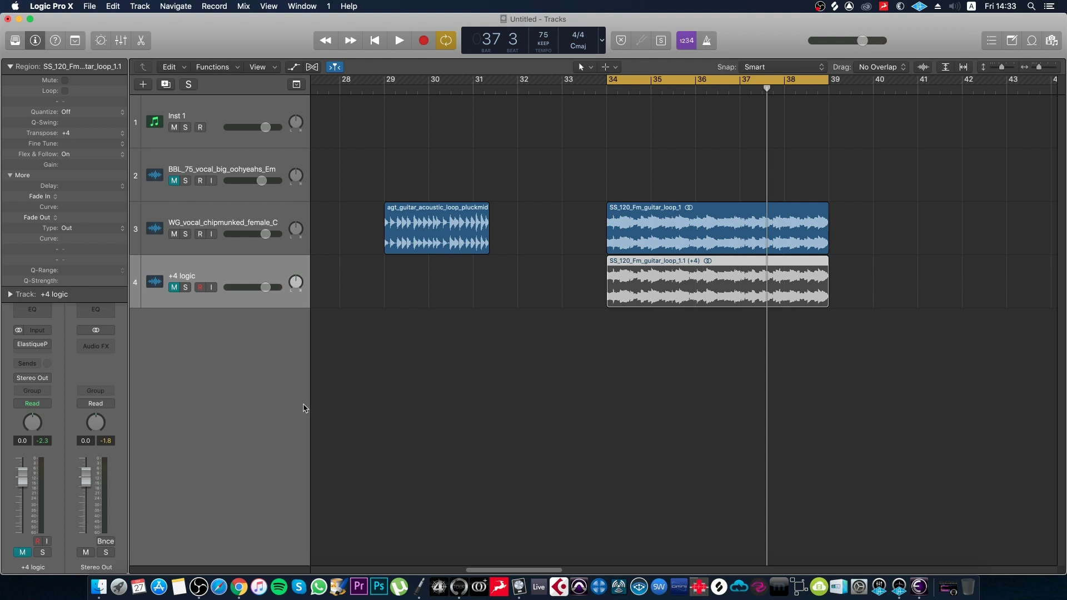
- Select track 3 and reopen its ElastiquePitchV2 window
left_click(263, 219)
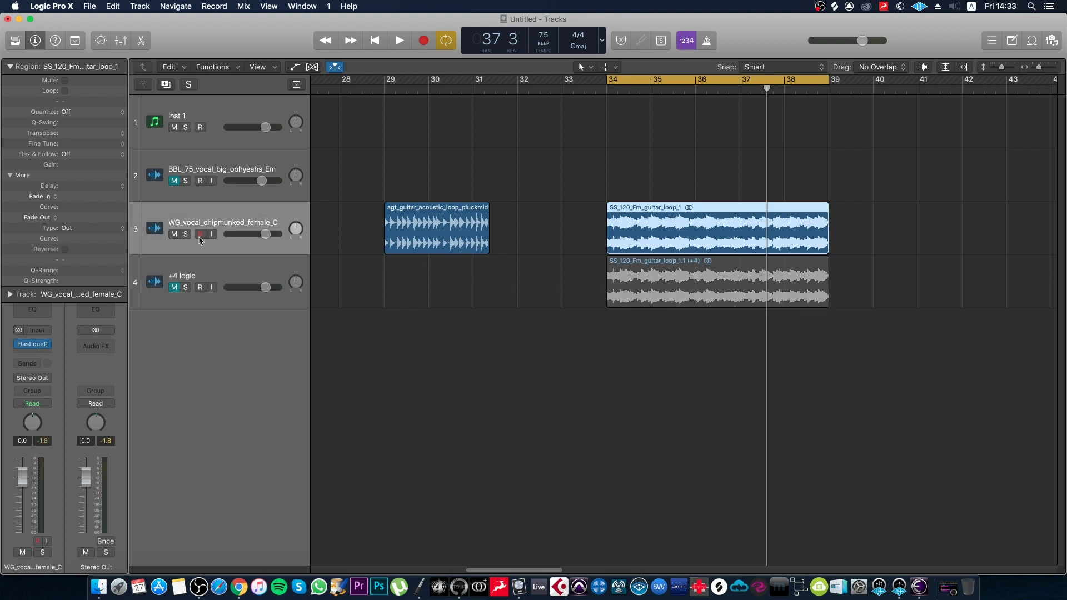
left_click(26, 345)
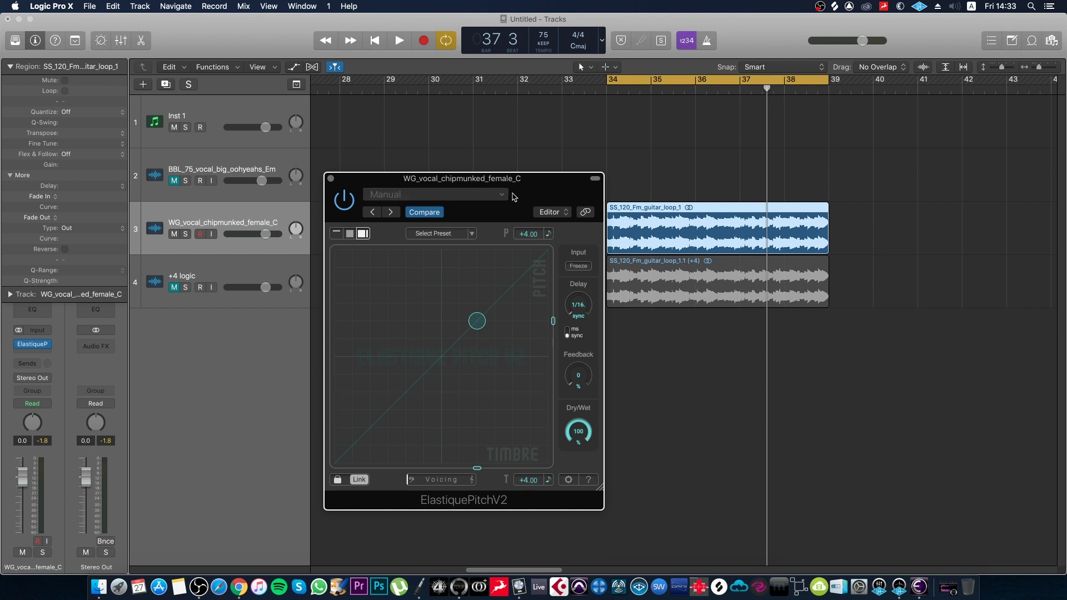
left_click_drag(534, 190, 534, 191)
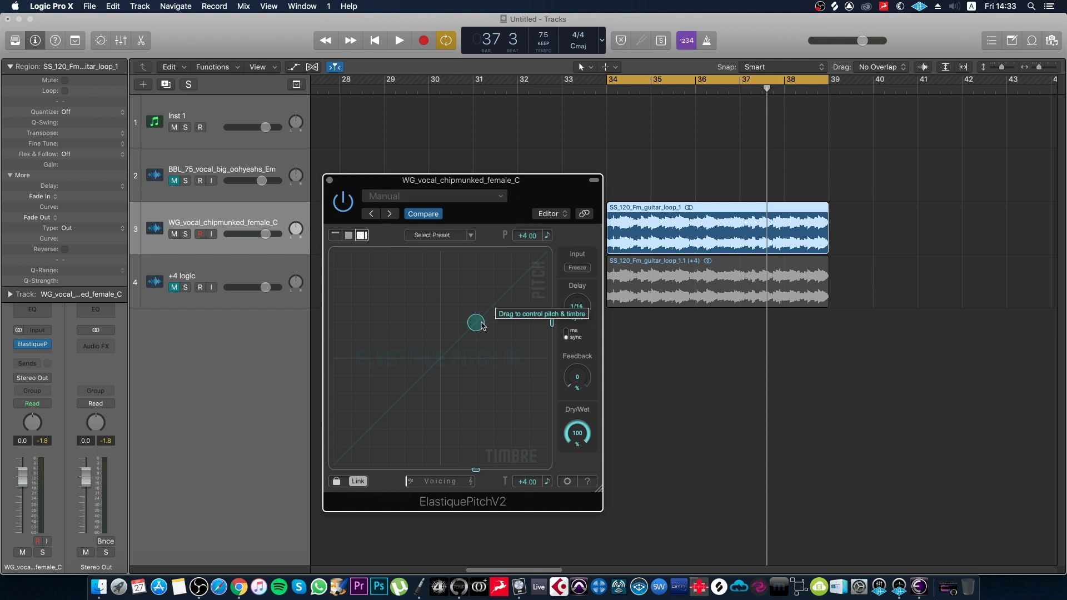